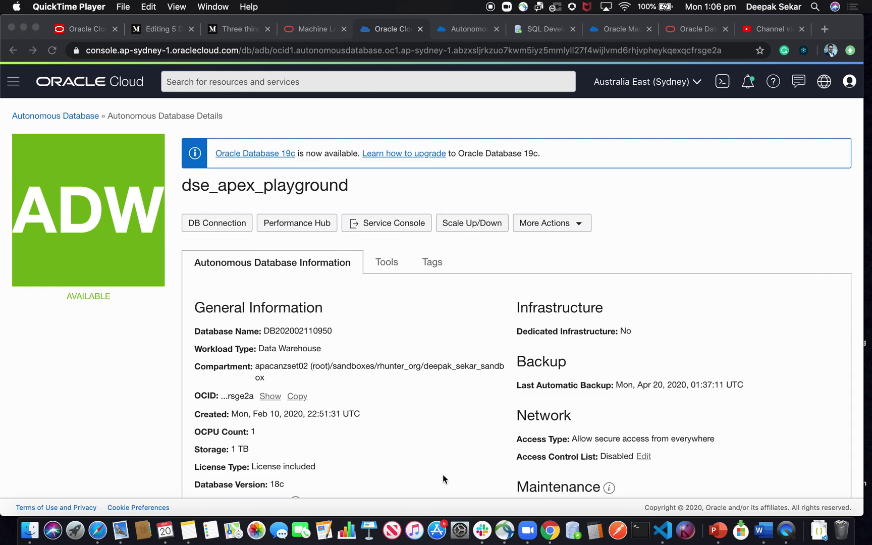
# - Open the dse_apex_playground Service Console's Development page listing SQL Developer Web, APEX and ML Notebooks
pyautogui.click(386, 242)
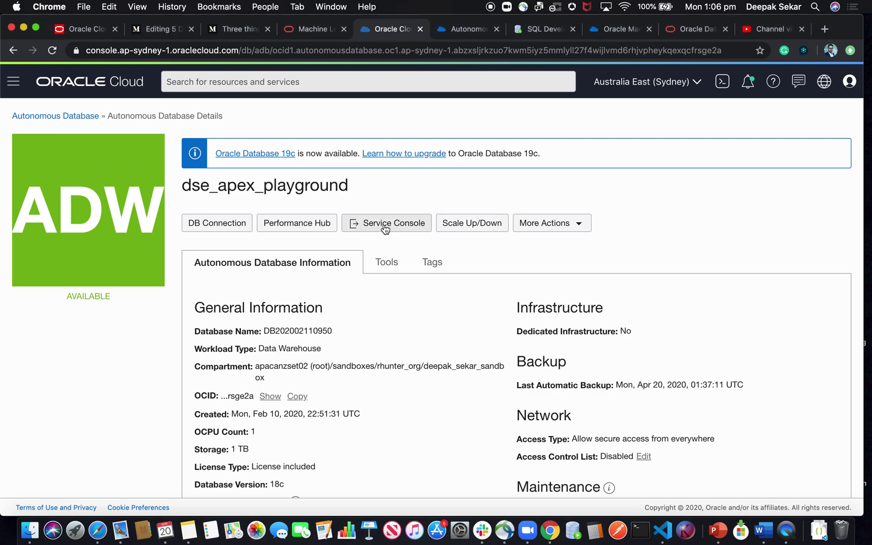
pyautogui.click(465, 28)
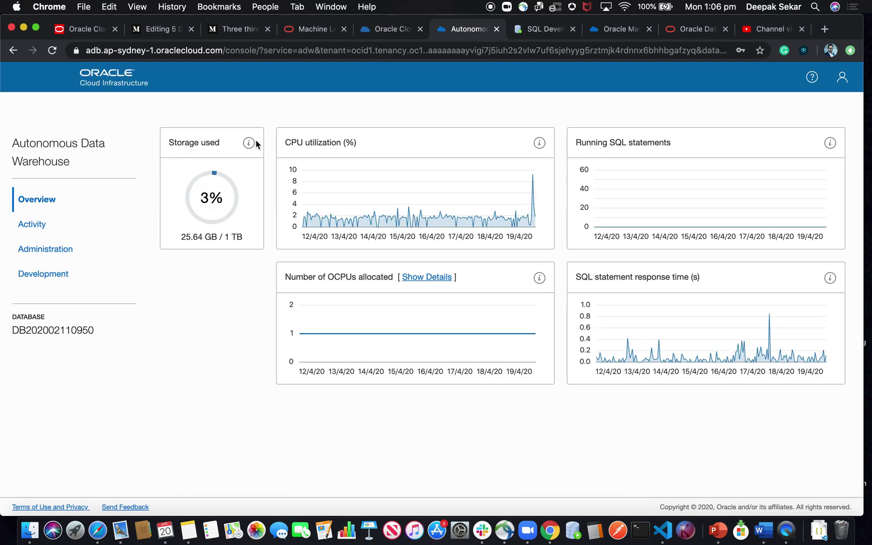
pyautogui.click(44, 273)
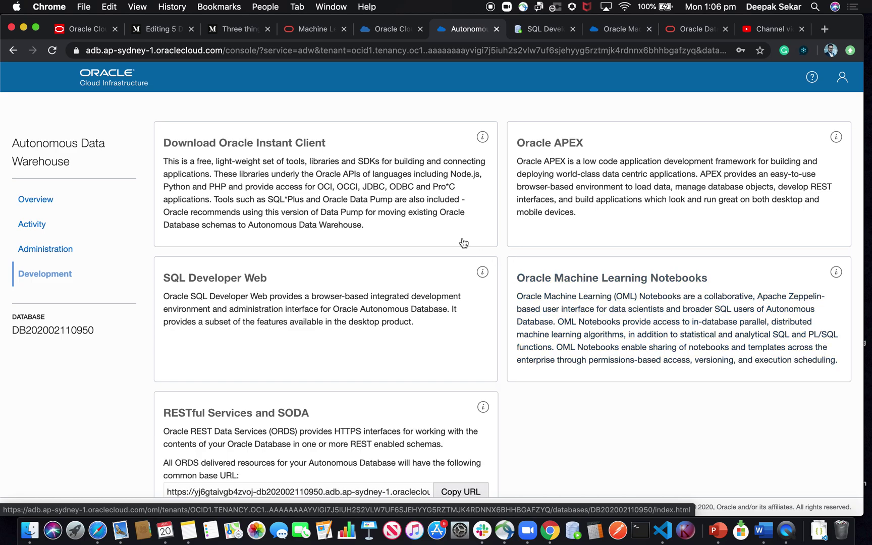
# - In the churn worksheet, highlight the count query's schema and CHURN_MODELLING table names
pyautogui.click(527, 33)
pyautogui.click(300, 203)
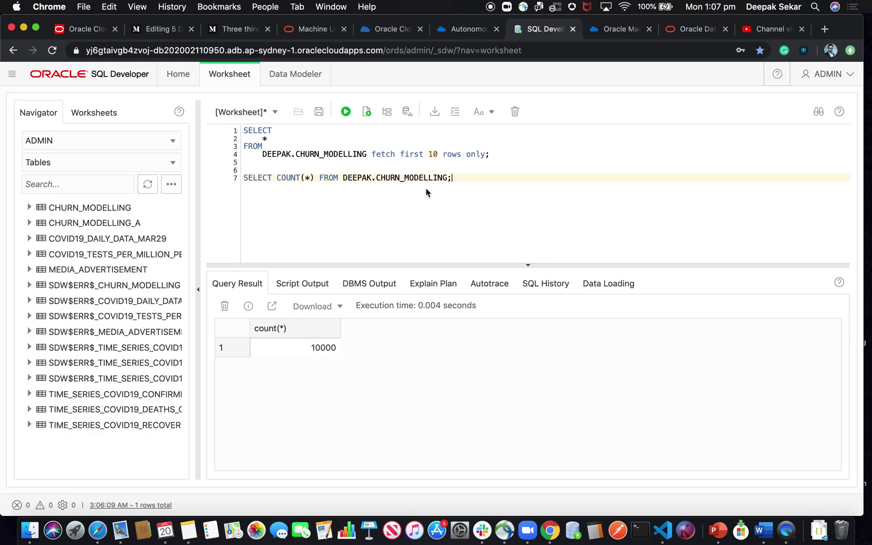
pyautogui.moveTo(254, 190); pyautogui.dragTo(241, 179)
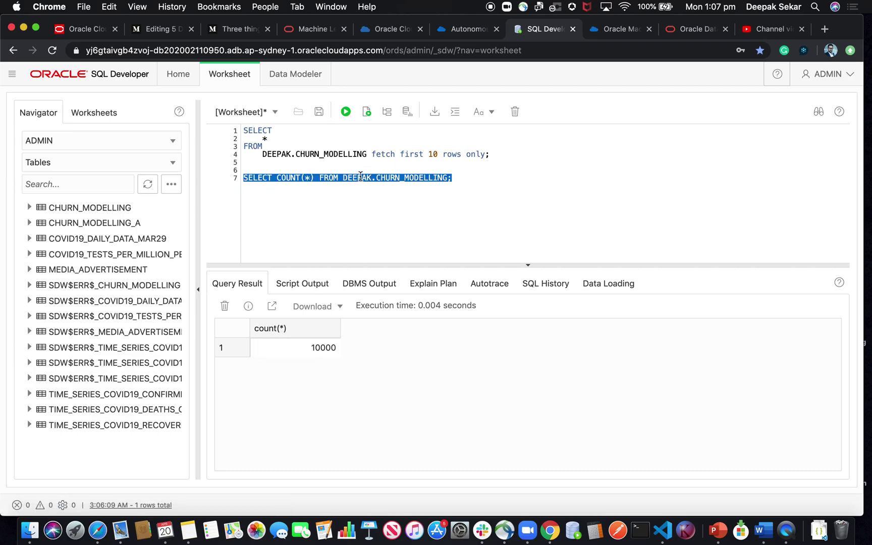
pyautogui.doubleClick(360, 177)
pyautogui.doubleClick(414, 177)
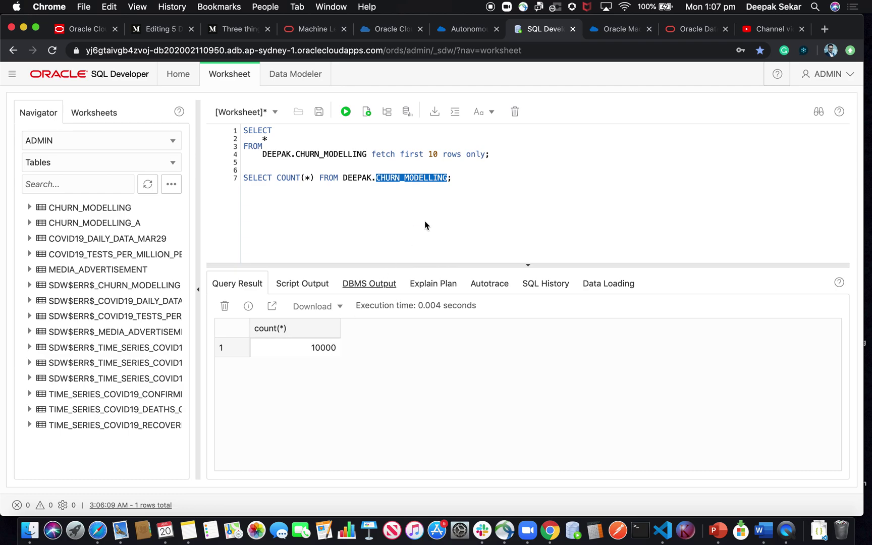
# - Run the lines 1-4 query for 10 CHURN_MODELLING rows and scroll right to the exited column
pyautogui.moveTo(402, 162); pyautogui.dragTo(249, 131)
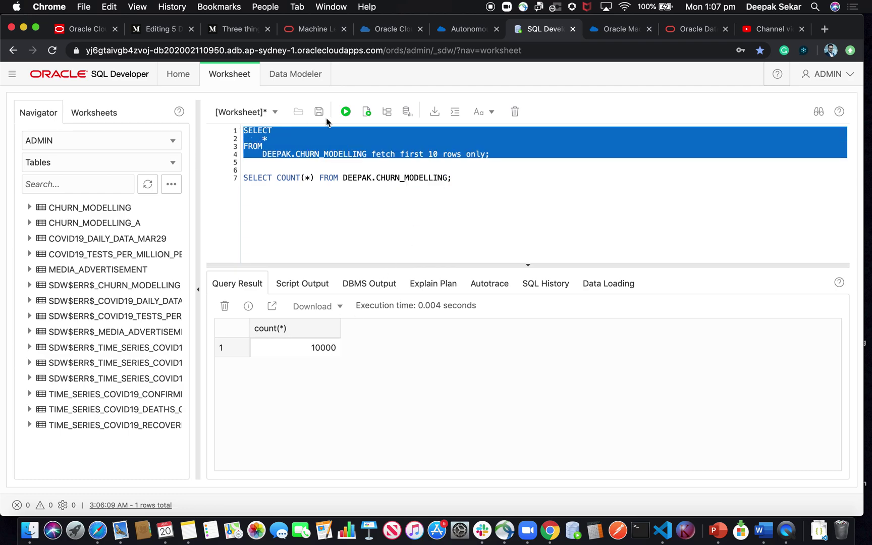
pyautogui.click(345, 111)
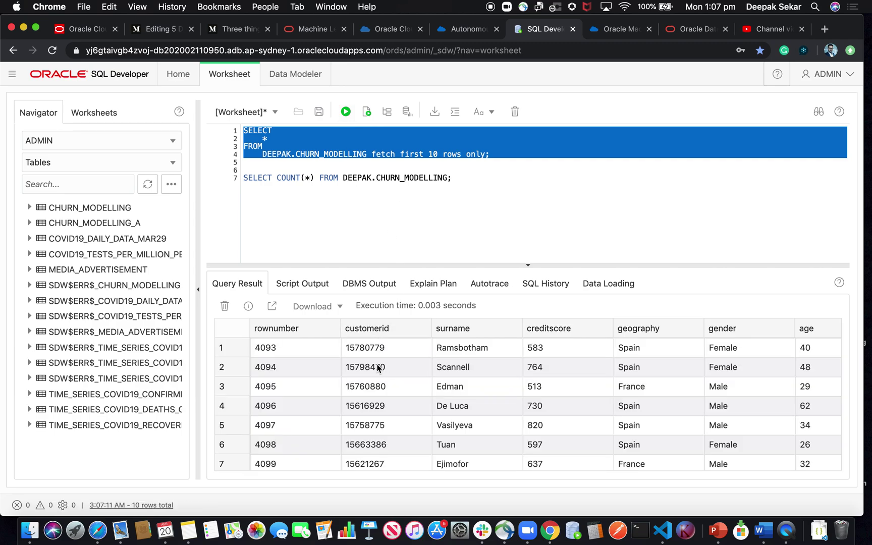
pyautogui.hscroll(3, 404, 388)
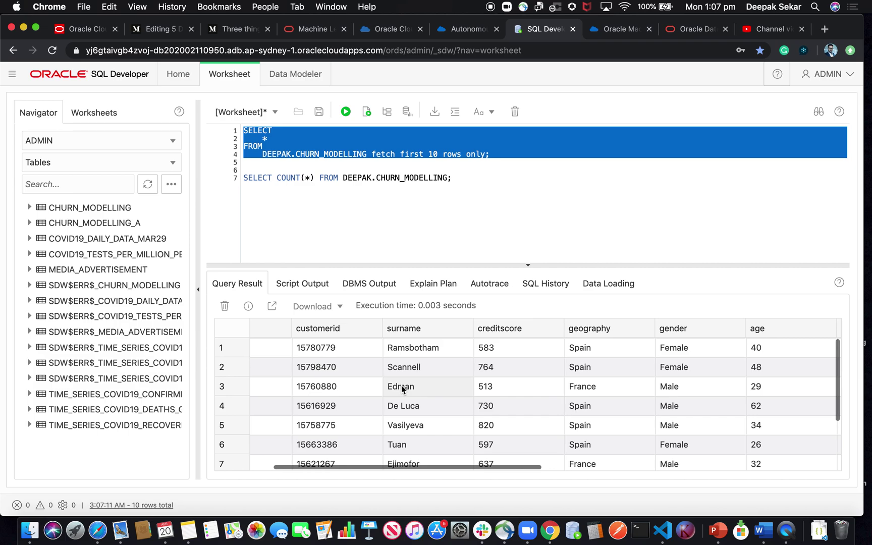
pyautogui.hscroll(3, 367, 387)
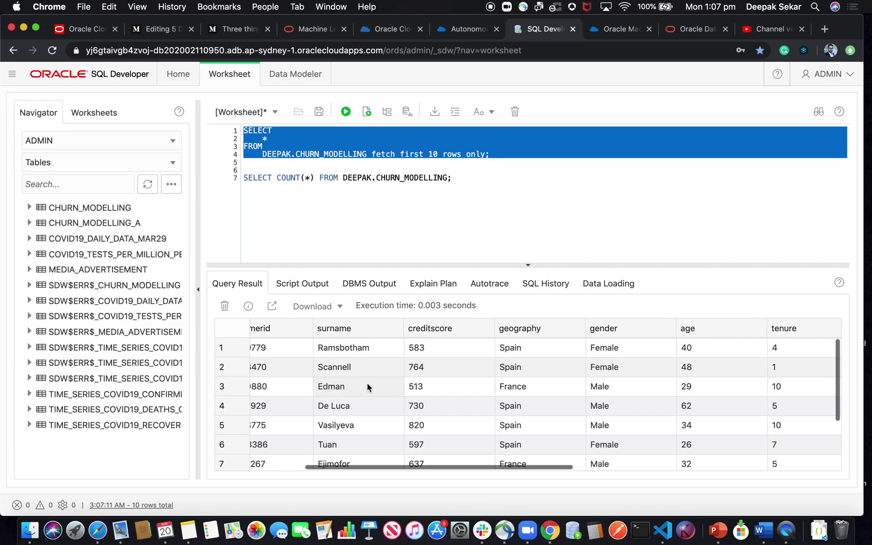
pyautogui.hscroll(4, 368, 386)
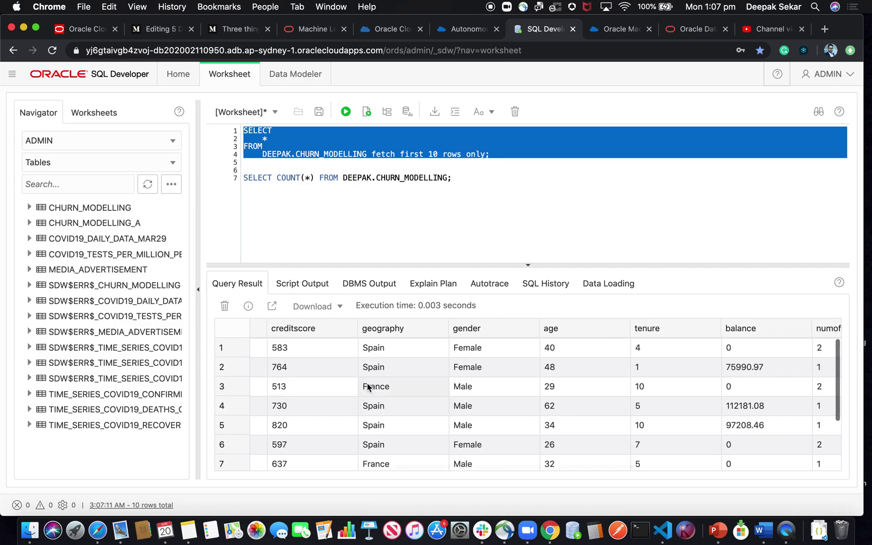
pyautogui.hscroll(5, 367, 386)
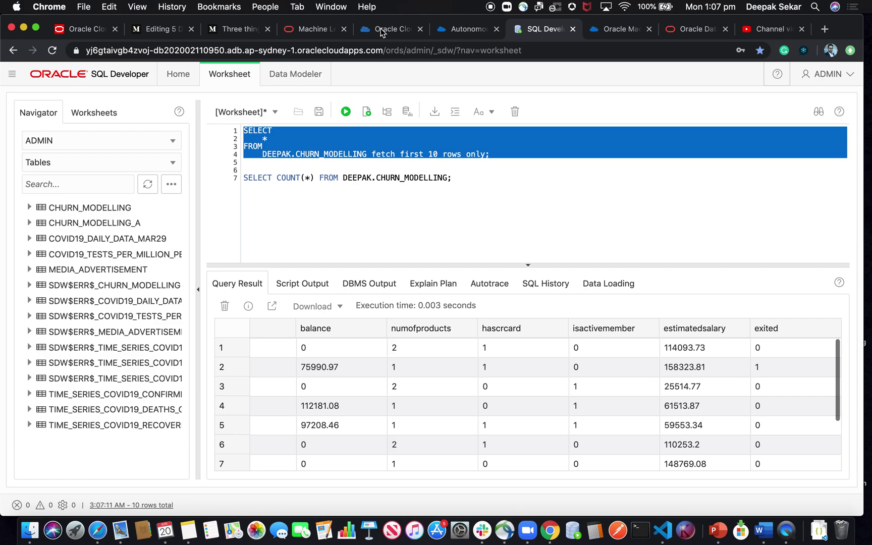
# - Go to Analytics > Analytics Cloud in the console and launch dseanalyticsplayground via Open URL
pyautogui.click(382, 30)
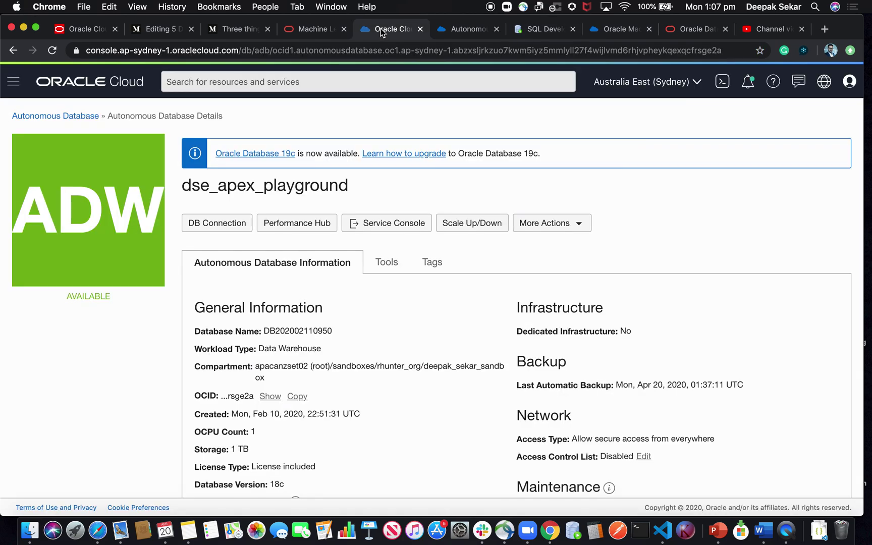
pyautogui.click(13, 81)
pyautogui.scroll(-5, 48, 400)
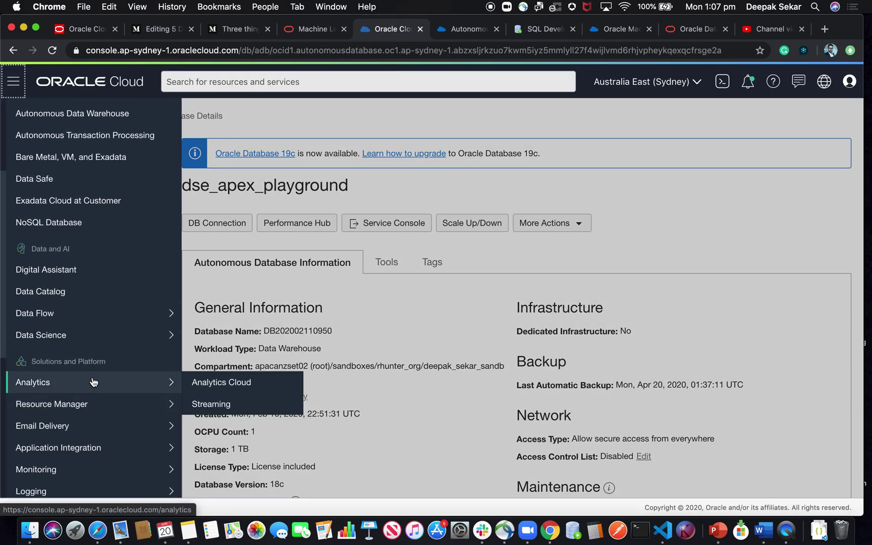
pyautogui.moveTo(96, 383)
pyautogui.click(219, 387)
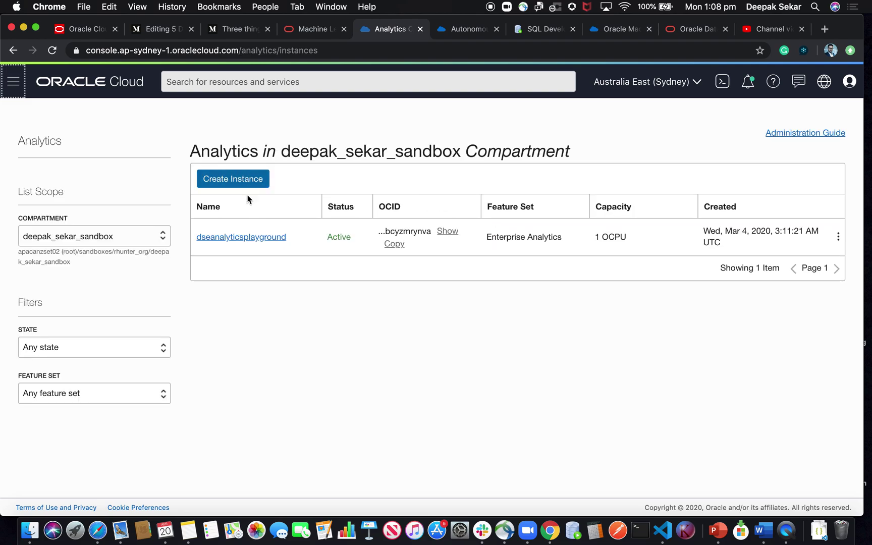
pyautogui.click(242, 237)
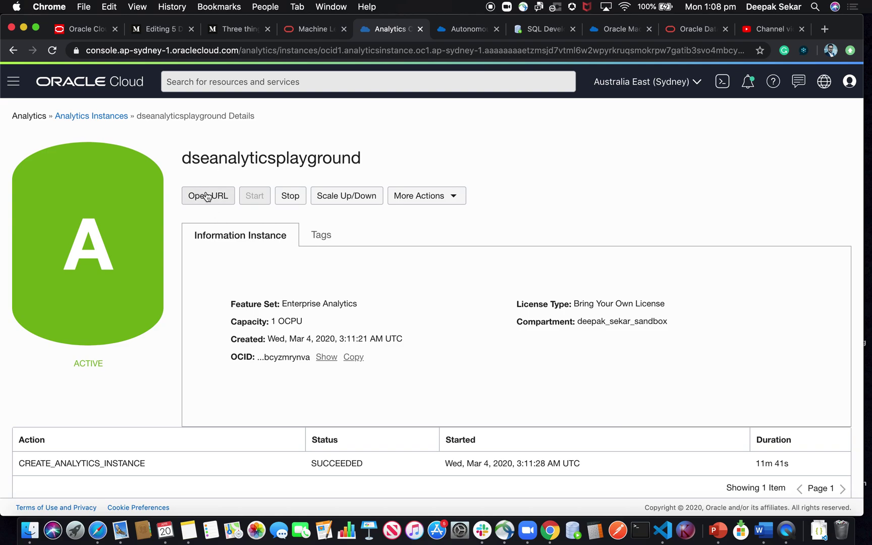
pyautogui.click(207, 196)
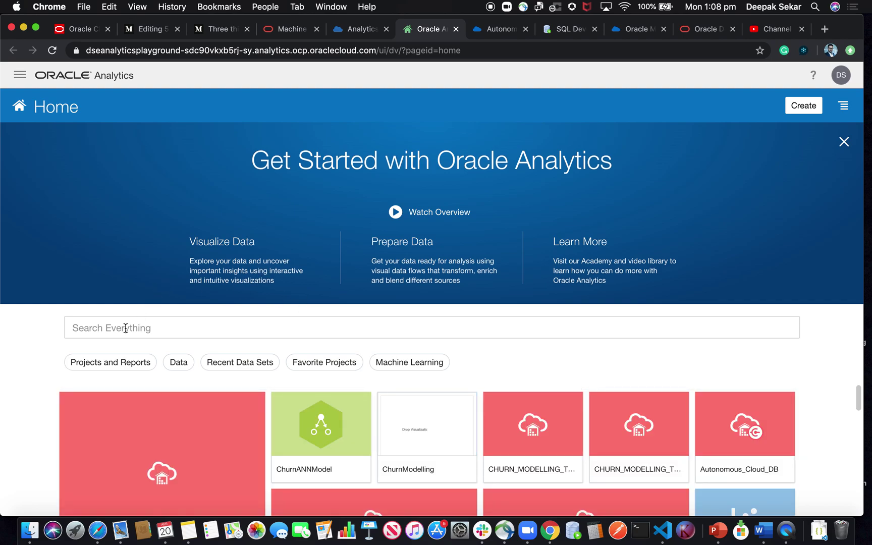
# - Go to the Data page's Connections tab showing Autonomous_Cloud_DB and ADWAPEXSandpit
pyautogui.click(20, 74)
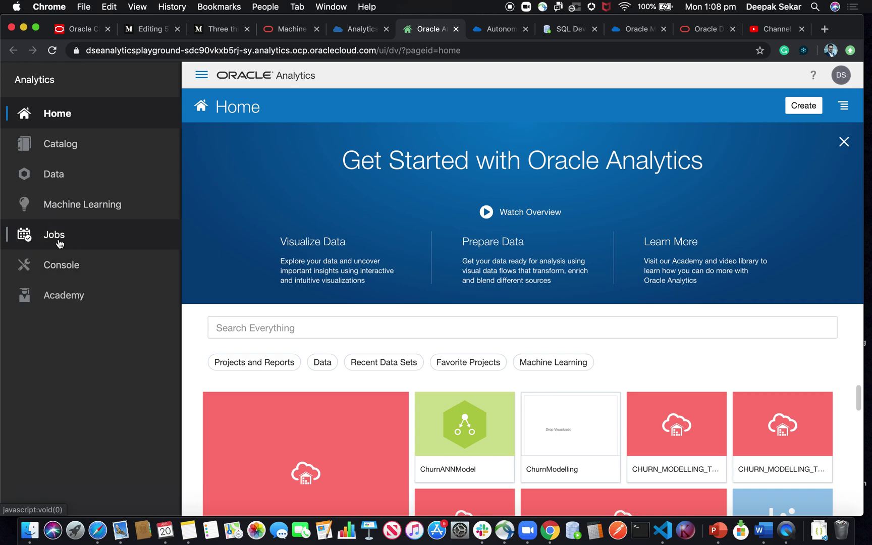
pyautogui.click(50, 172)
pyautogui.click(76, 143)
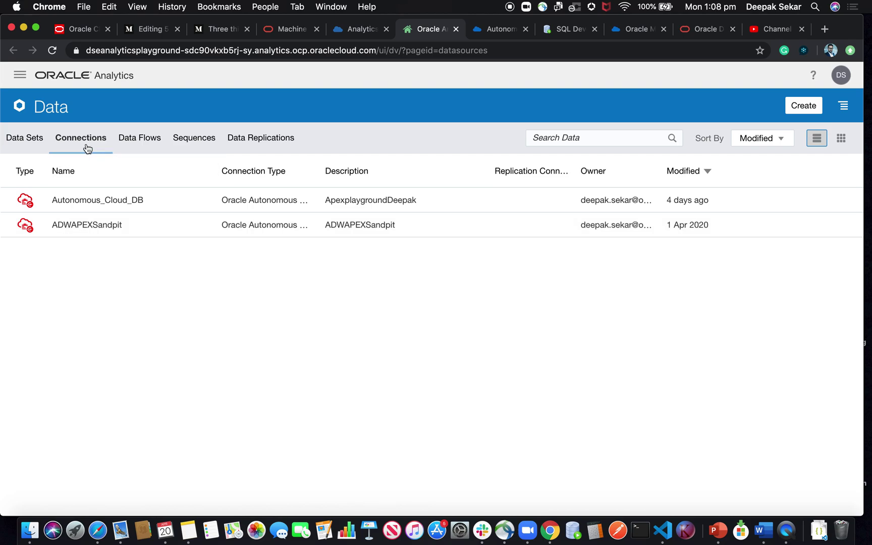
pyautogui.click(804, 107)
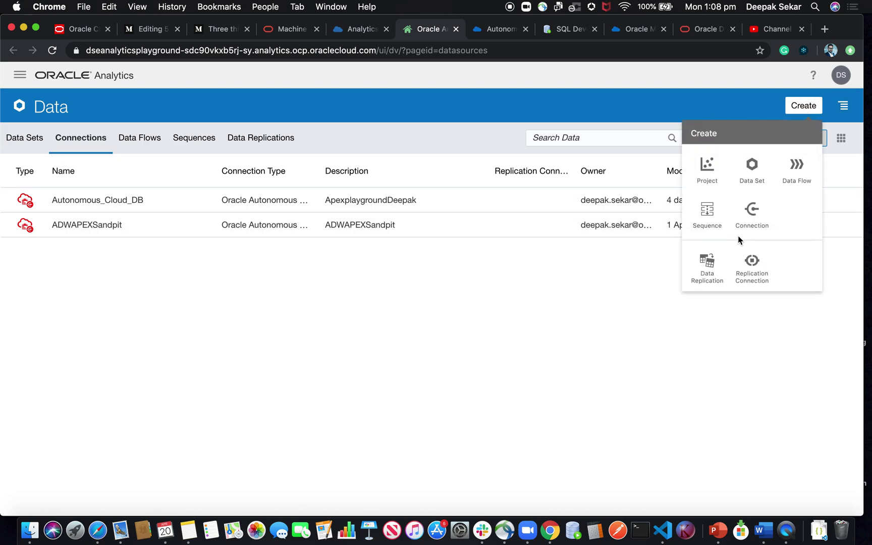
pyautogui.click(757, 222)
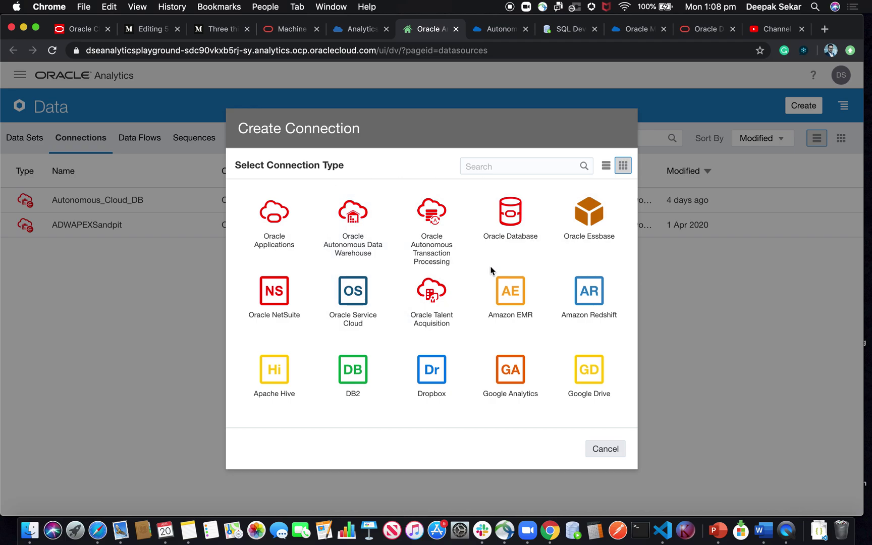
pyautogui.scroll(-3, 461, 334)
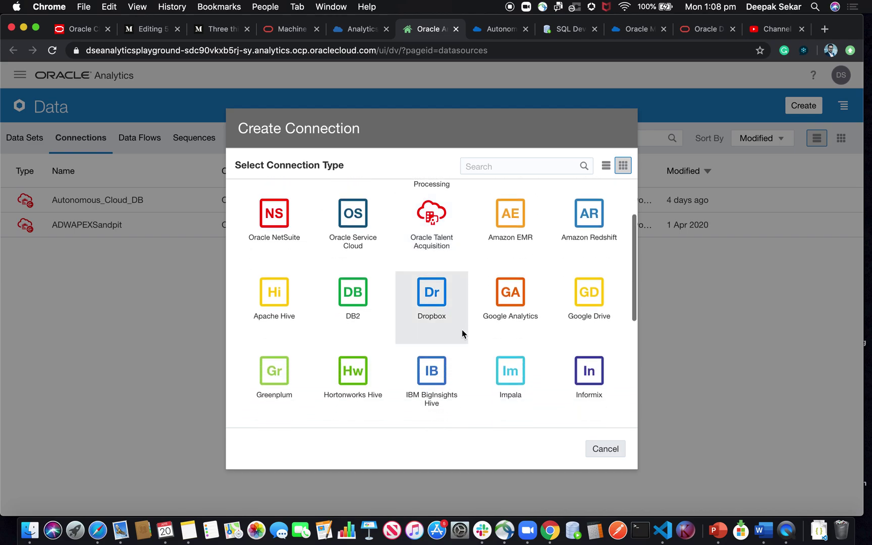
pyautogui.scroll(-3, 461, 333)
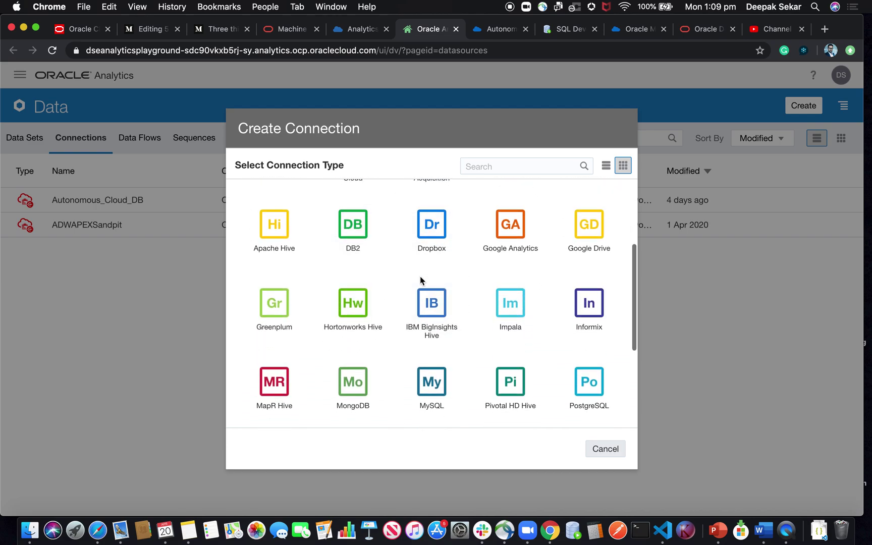
pyautogui.scroll(-2, 461, 360)
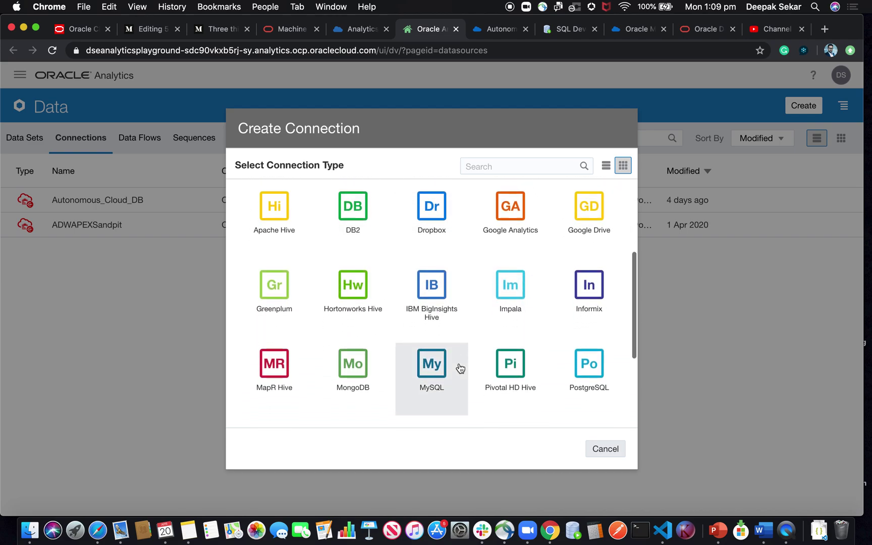
pyautogui.scroll(-4, 460, 368)
pyautogui.scroll(-2, 509, 354)
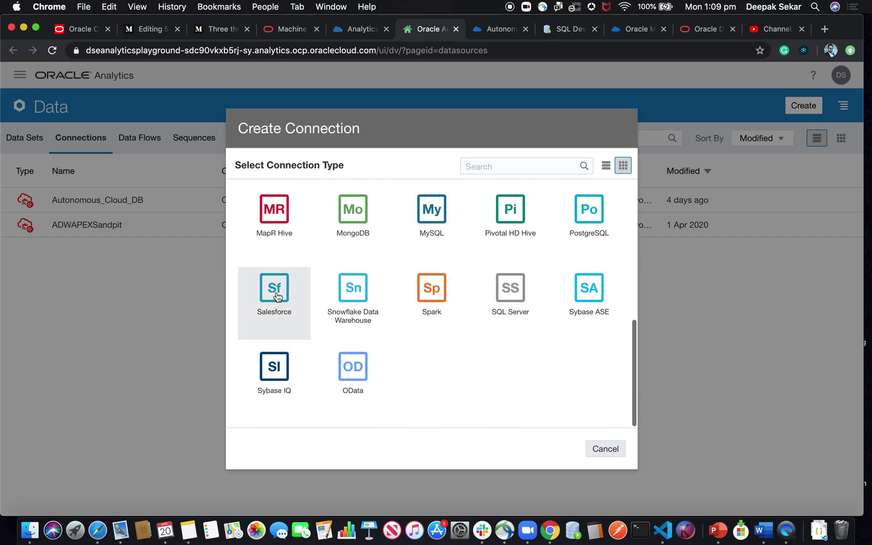
pyautogui.scroll(2, 392, 283)
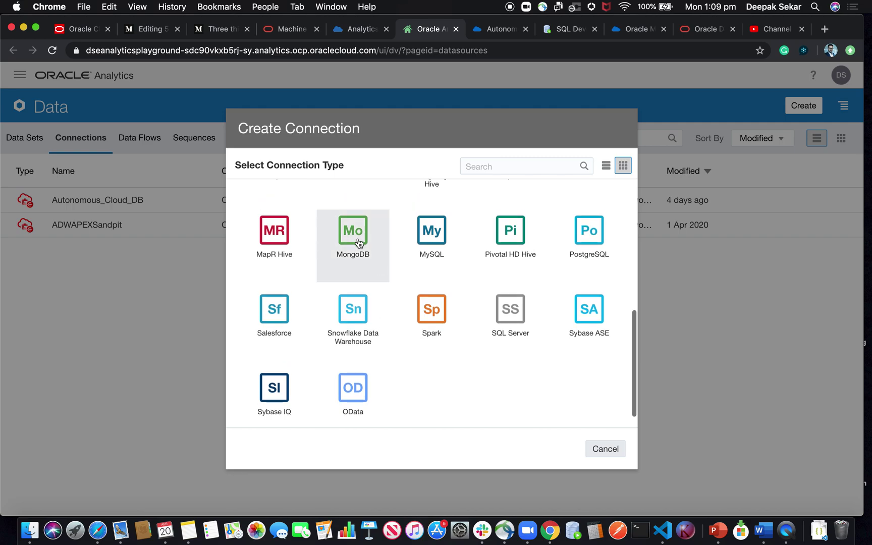
pyautogui.scroll(10, 485, 282)
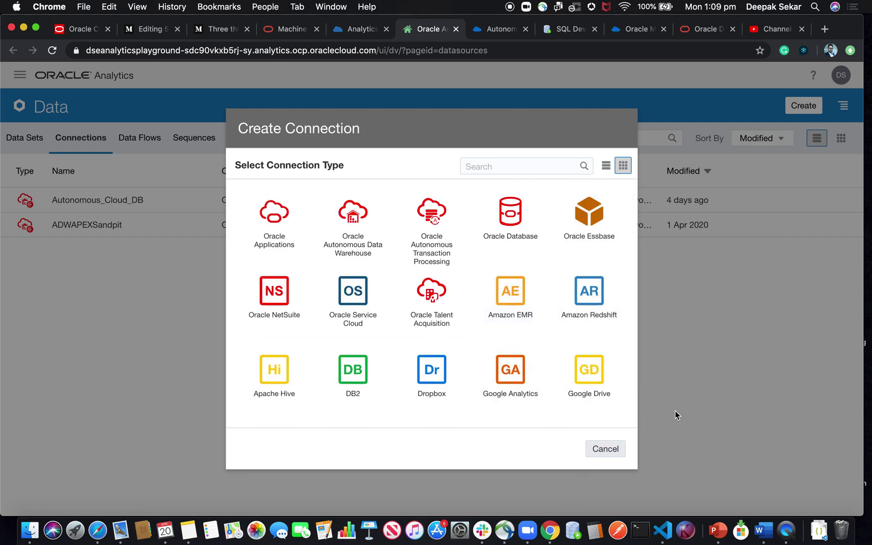
pyautogui.click(617, 449)
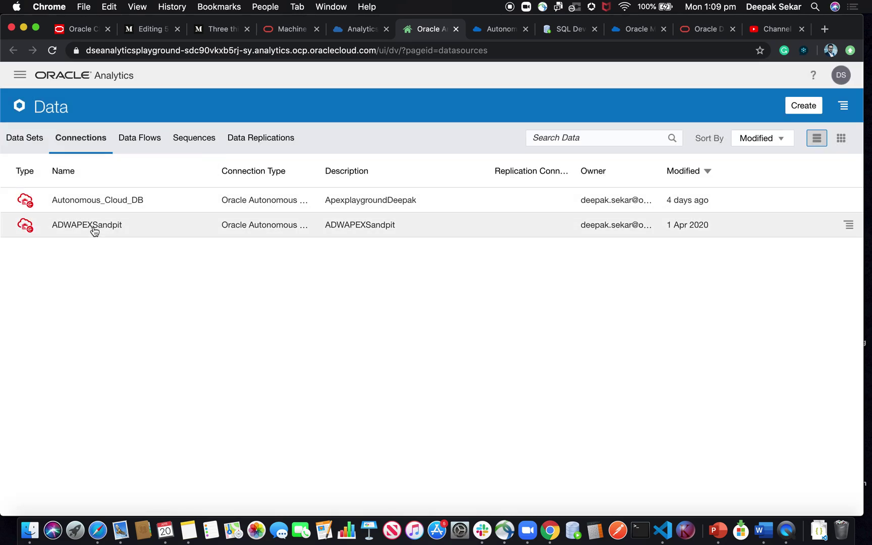
# - Start an ADWAPEXSandpit data set with all 14 DEEPAK.CHURN_MODELLING columns, then abandon it for the Data page
pyautogui.click(93, 229)
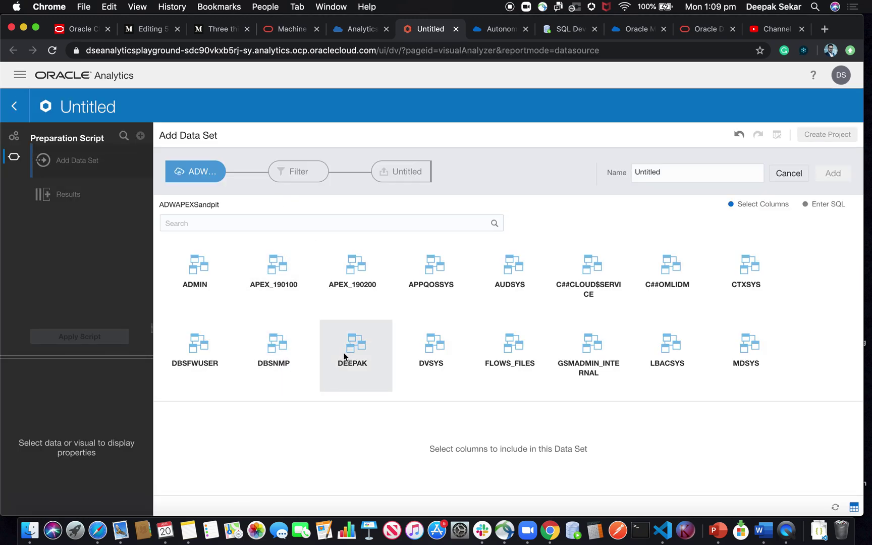
pyautogui.click(354, 349)
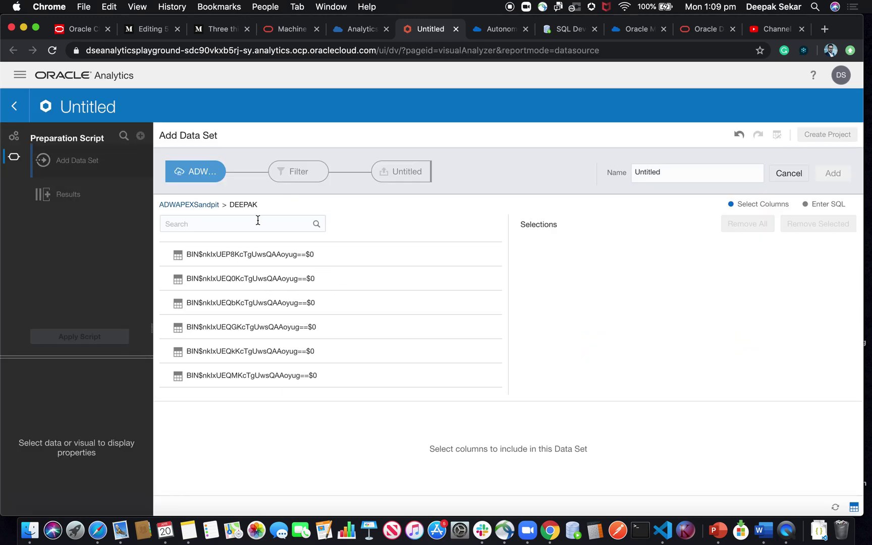
pyautogui.scroll(-10, 251, 293)
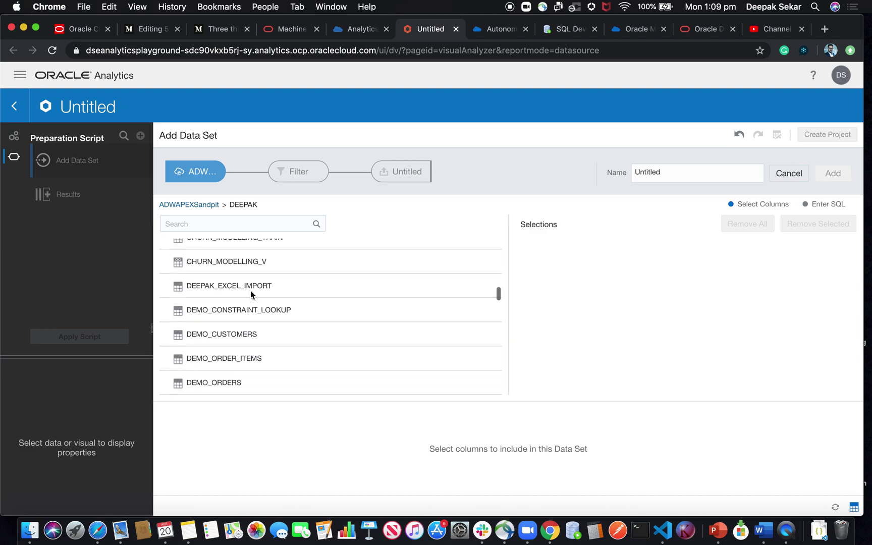
pyautogui.scroll(10, 250, 292)
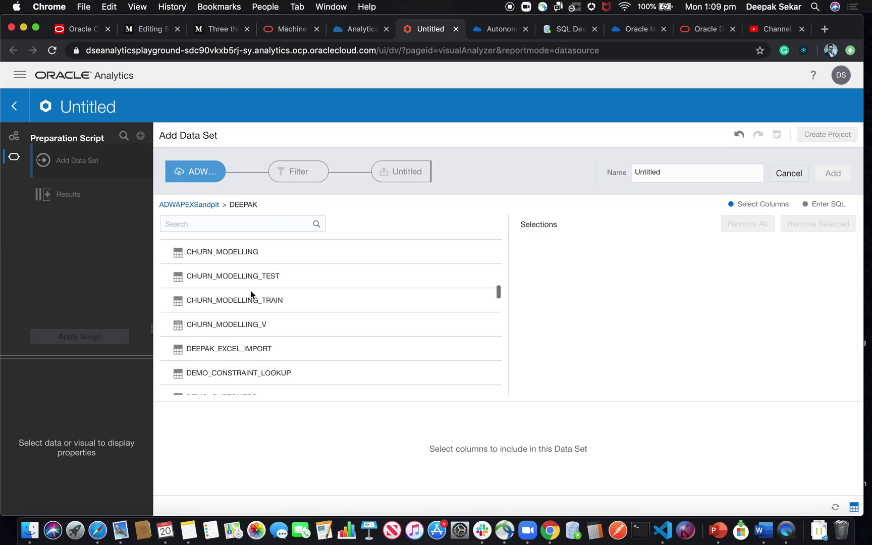
pyautogui.click(231, 277)
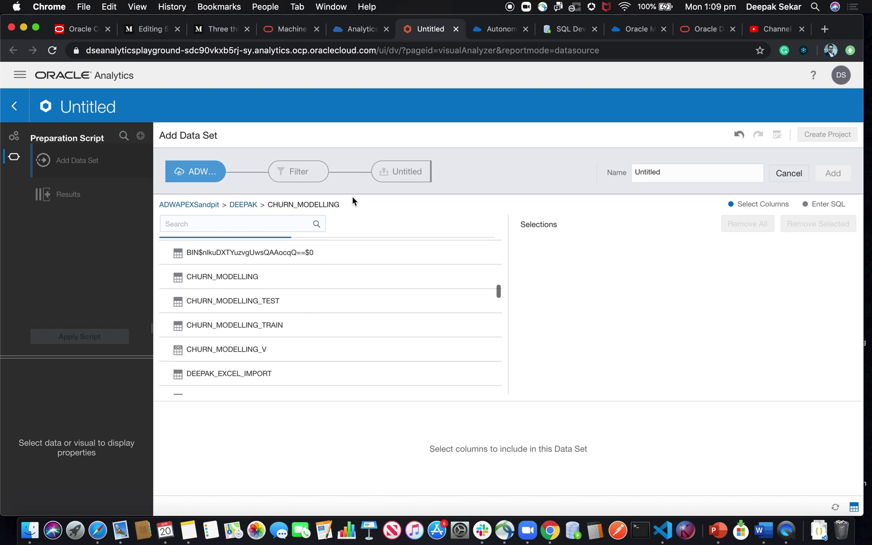
pyautogui.click(416, 225)
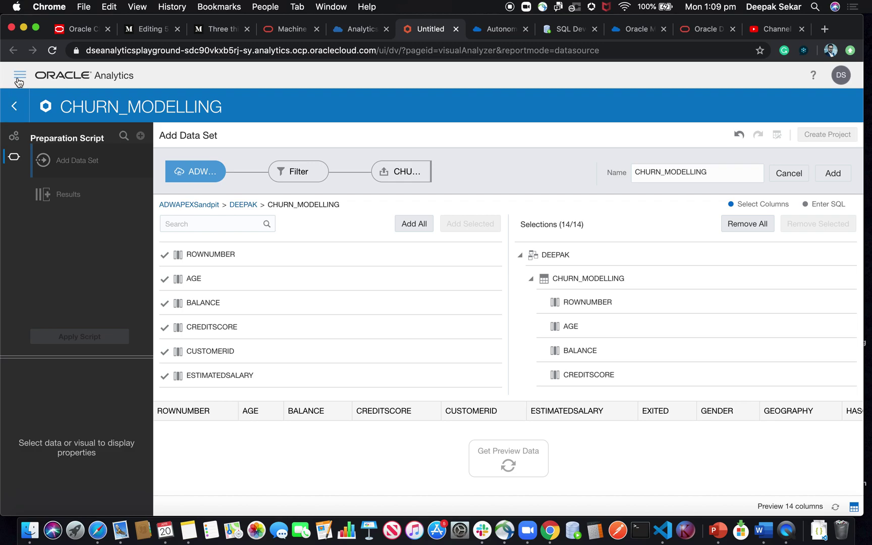
pyautogui.click(15, 106)
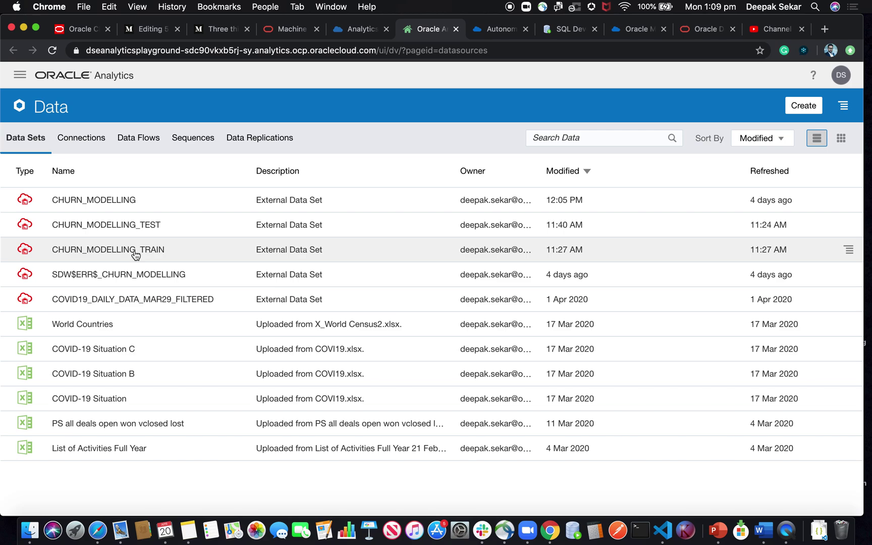
# - Create a workbook from CHURN_MODELLING_TRAIN and switch to its Prepare view
pyautogui.click(136, 253)
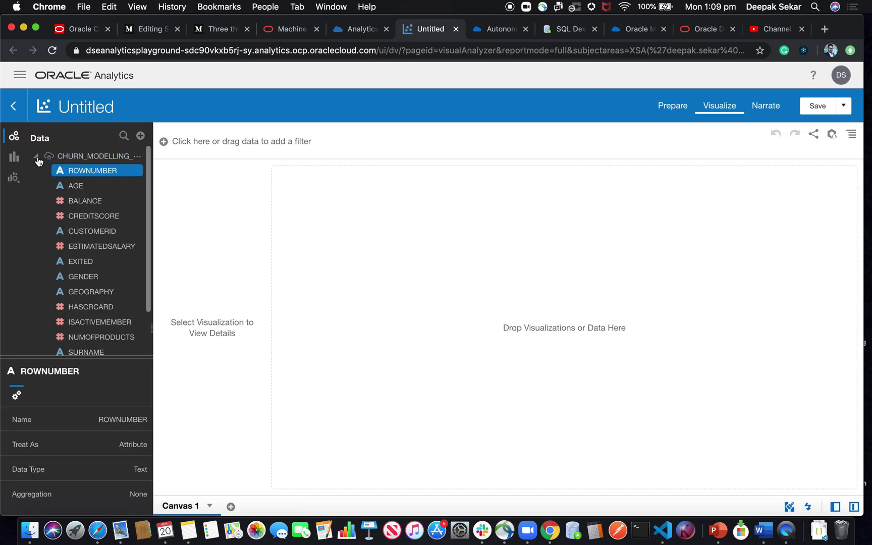
pyautogui.click(672, 107)
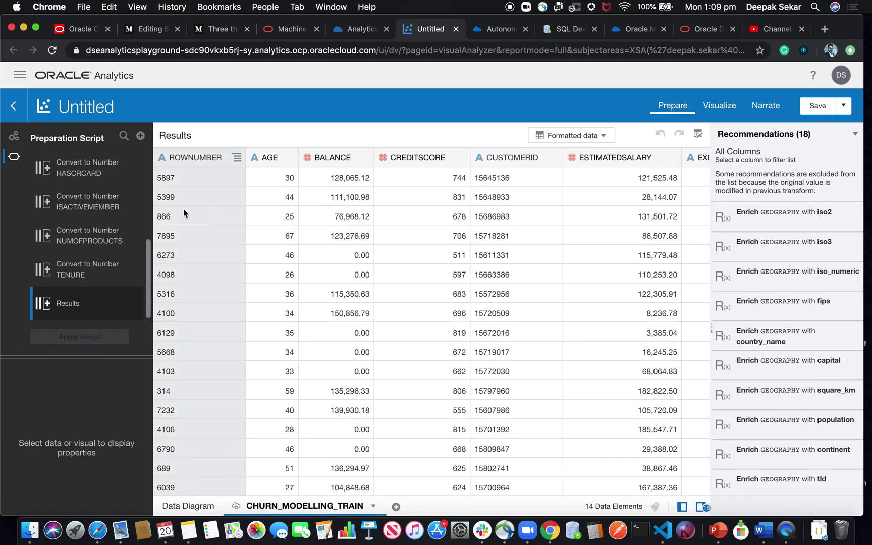
pyautogui.scroll(2, 68, 209)
# - Convert ROWNUMBER to a number and set its Treat As property to Measure
pyautogui.scroll(3, 68, 209)
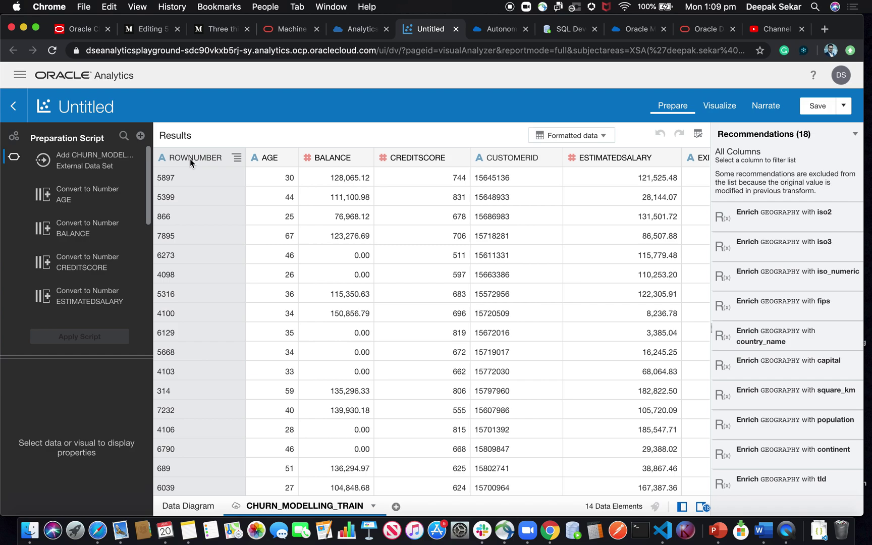
pyautogui.rightClick(204, 158)
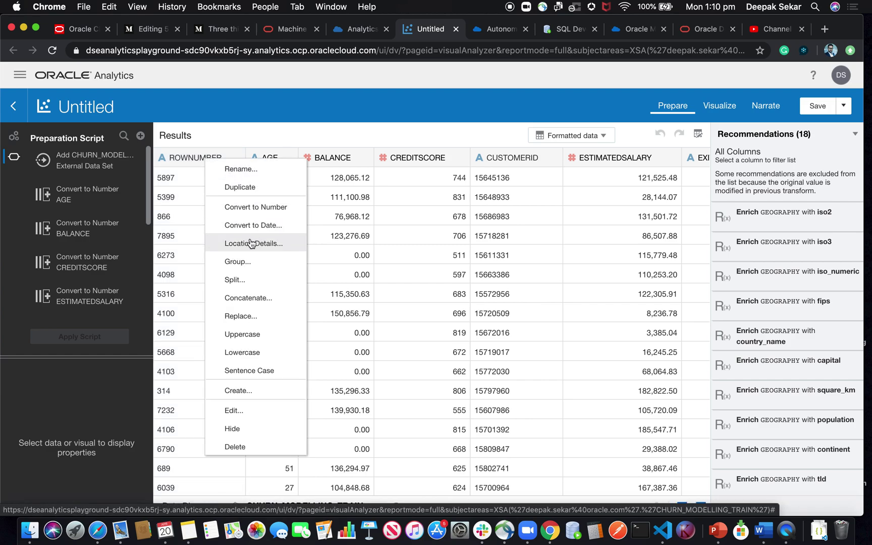
pyautogui.click(250, 207)
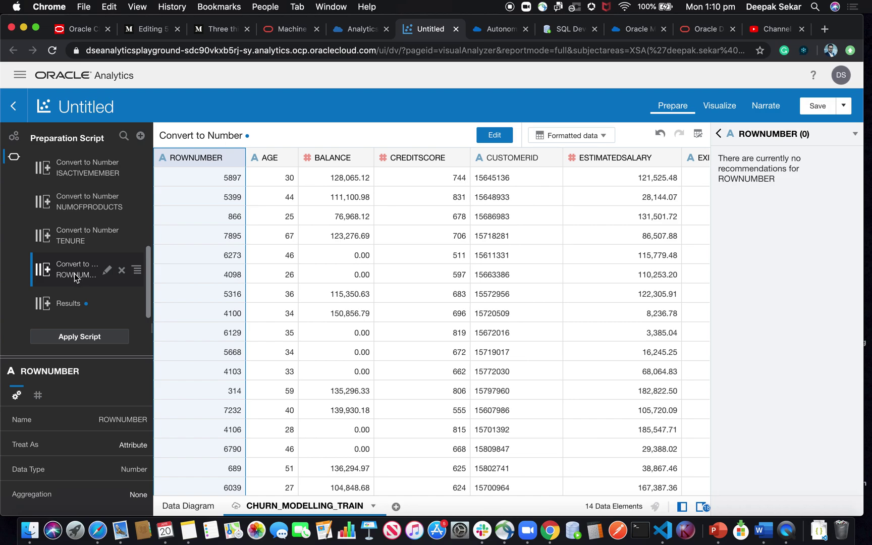
pyautogui.click(134, 446)
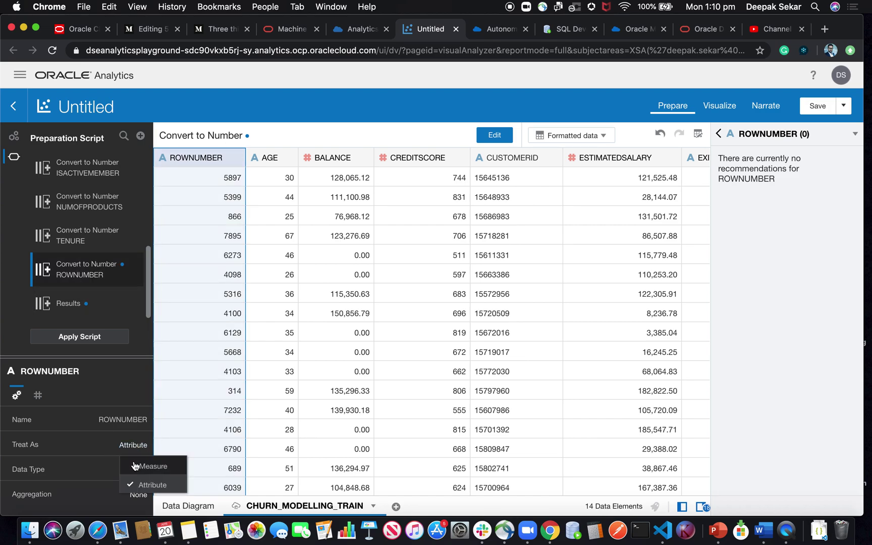
pyautogui.click(153, 466)
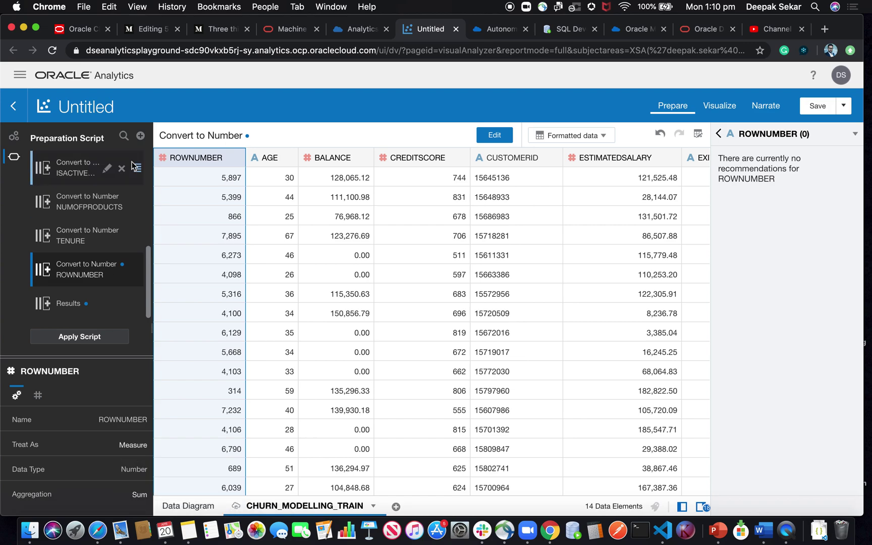
# - Select the GEOGRAPHY column and browse its 18 recommendations, such as capital, population and continent
pyautogui.hscroll(10, 584, 267)
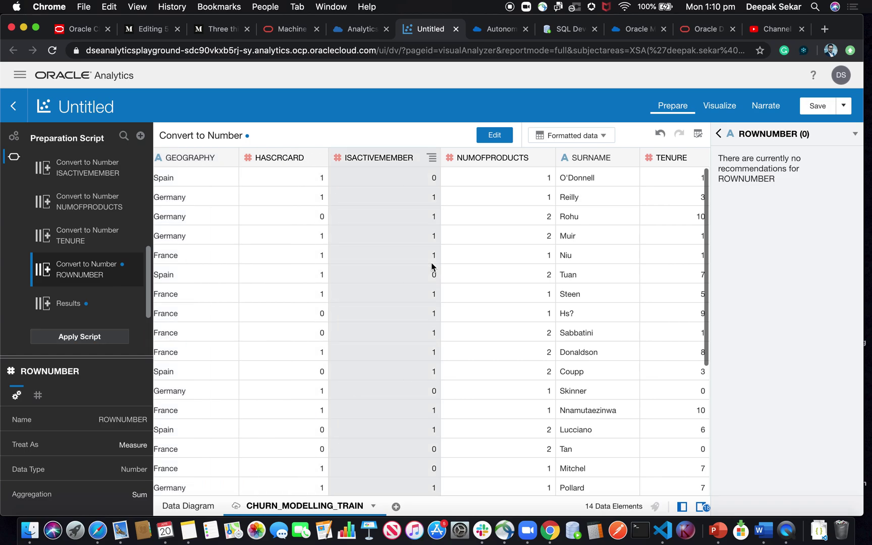
pyautogui.hscroll(-8, 432, 267)
pyautogui.hscroll(-5, 432, 266)
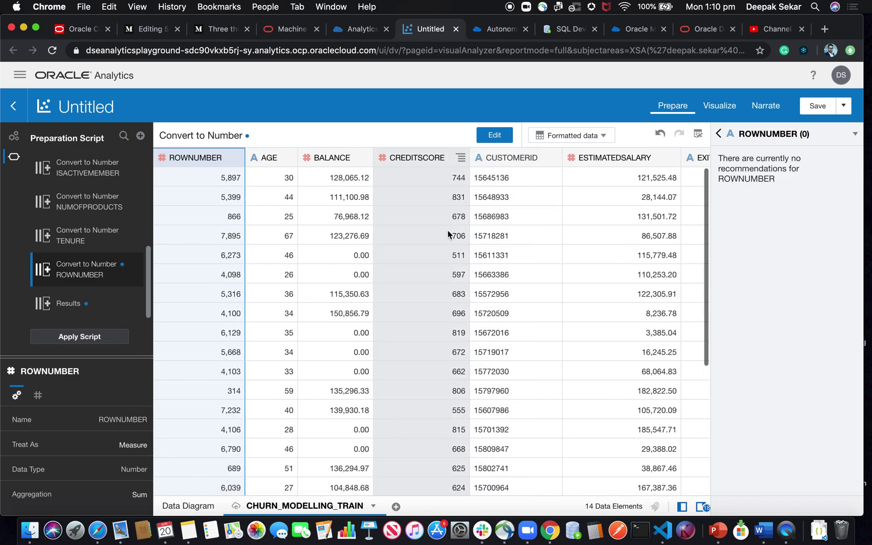
pyautogui.hscroll(1, 448, 234)
pyautogui.hscroll(4, 449, 235)
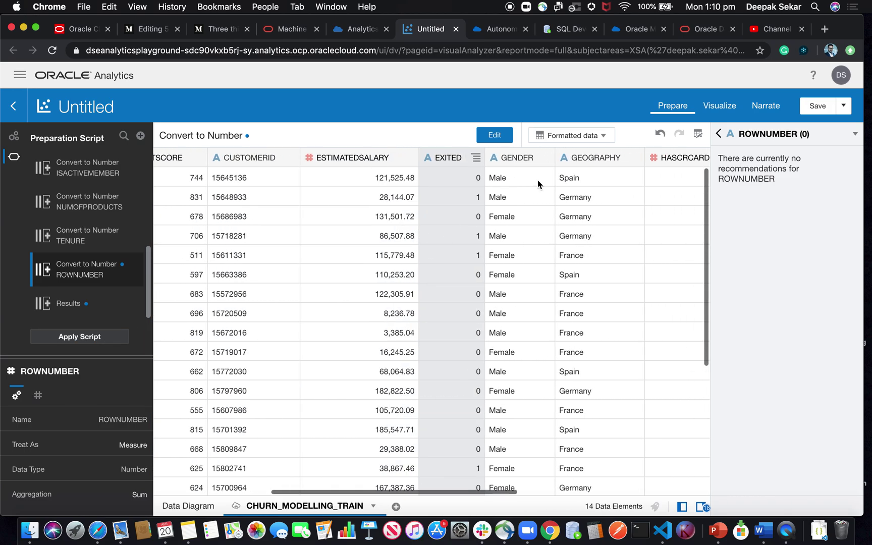
pyautogui.click(582, 158)
pyautogui.hscroll(4, 477, 317)
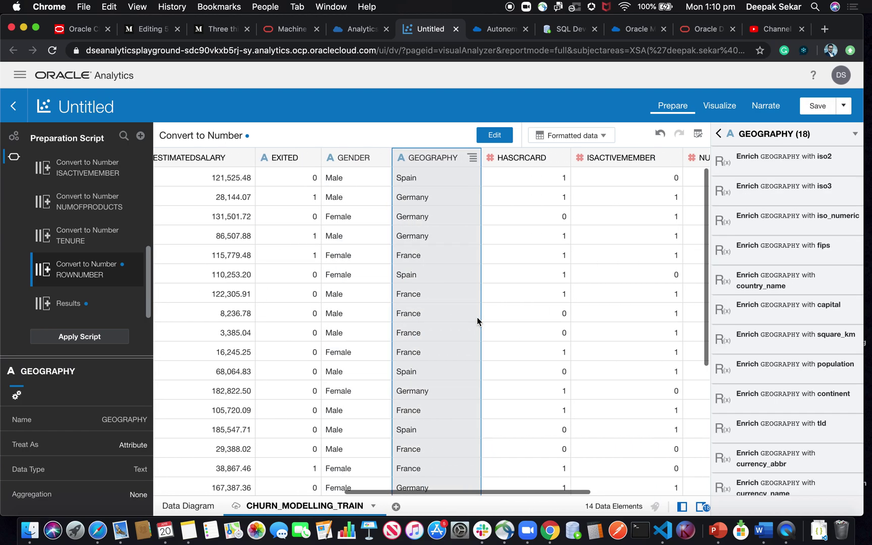
pyautogui.click(782, 260)
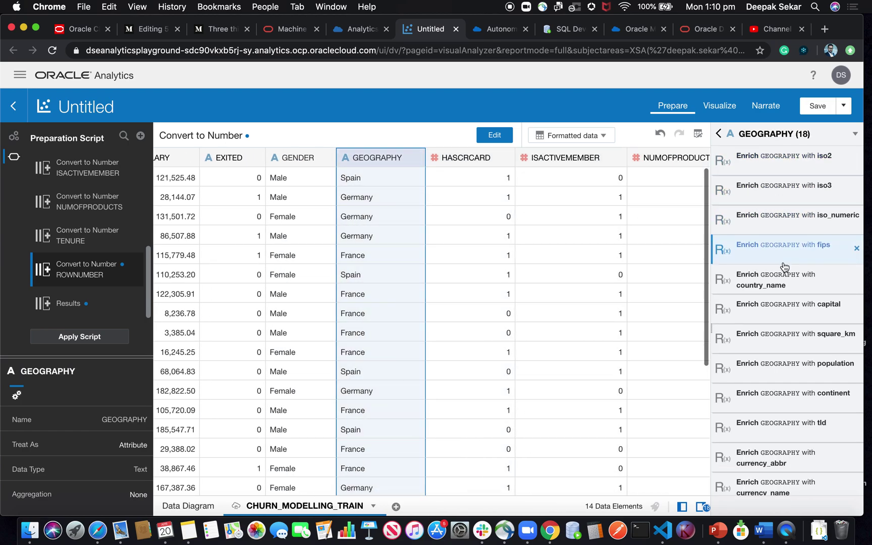
pyautogui.scroll(-3, 783, 262)
pyautogui.scroll(1, 784, 266)
pyautogui.scroll(-3, 783, 266)
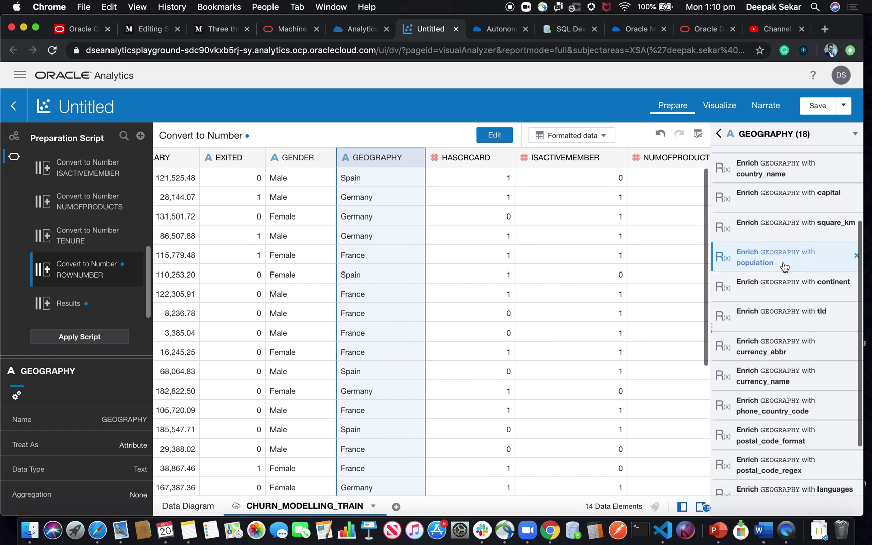
pyautogui.scroll(1, 749, 224)
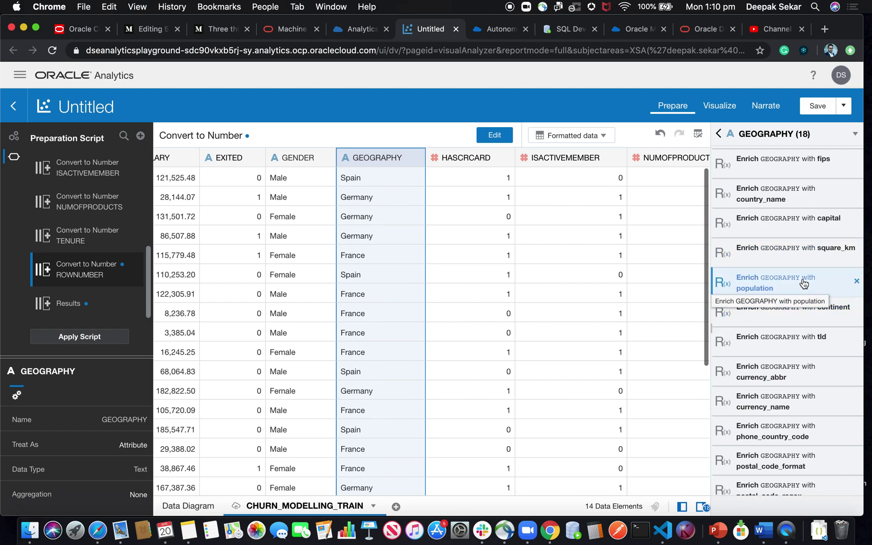
# - Enrich GEOGRAPHY with capital and population columns
pyautogui.click(803, 221)
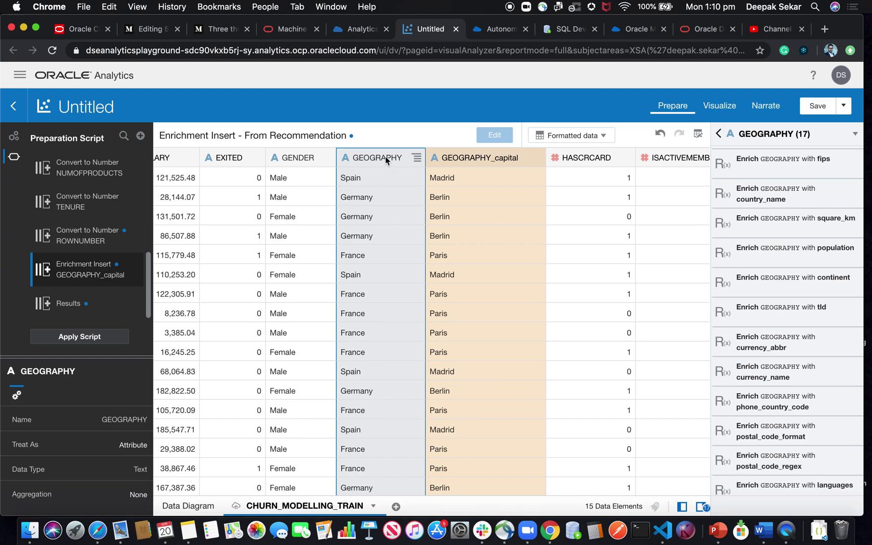
pyautogui.click(802, 252)
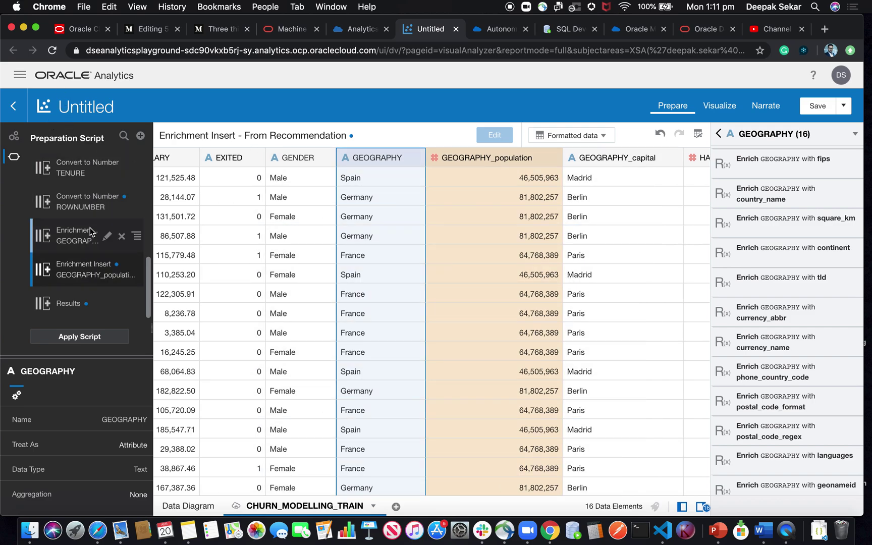
# - Close the Untitled workbook without saving and open the Data Flows tab showing ChurnANNModel
pyautogui.click(10, 106)
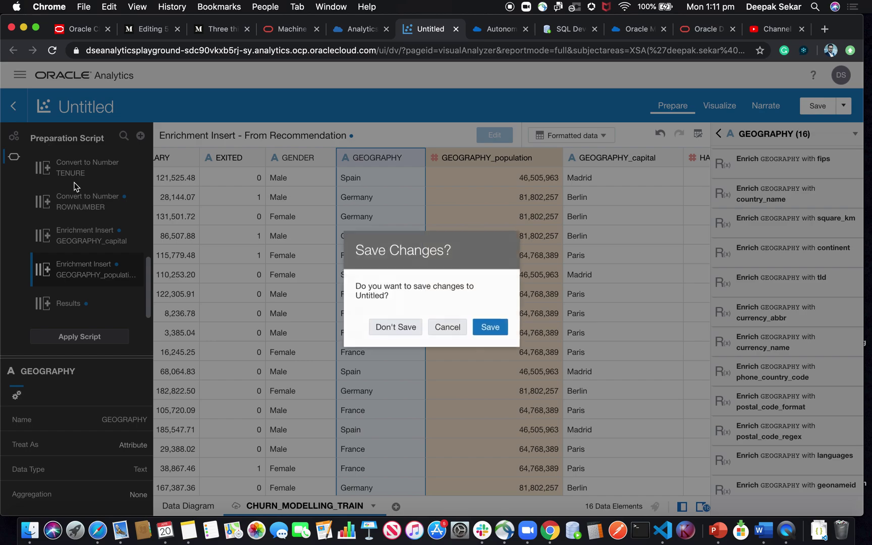
pyautogui.click(387, 326)
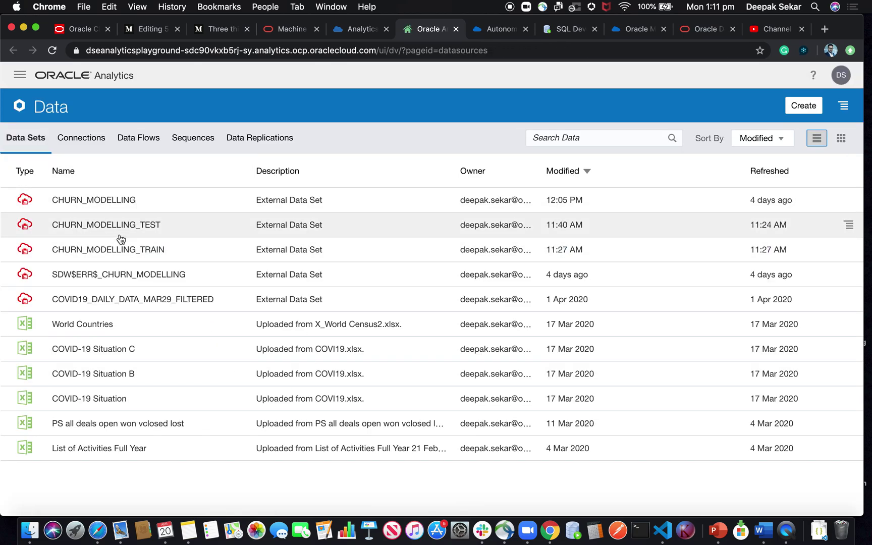
pyautogui.click(127, 137)
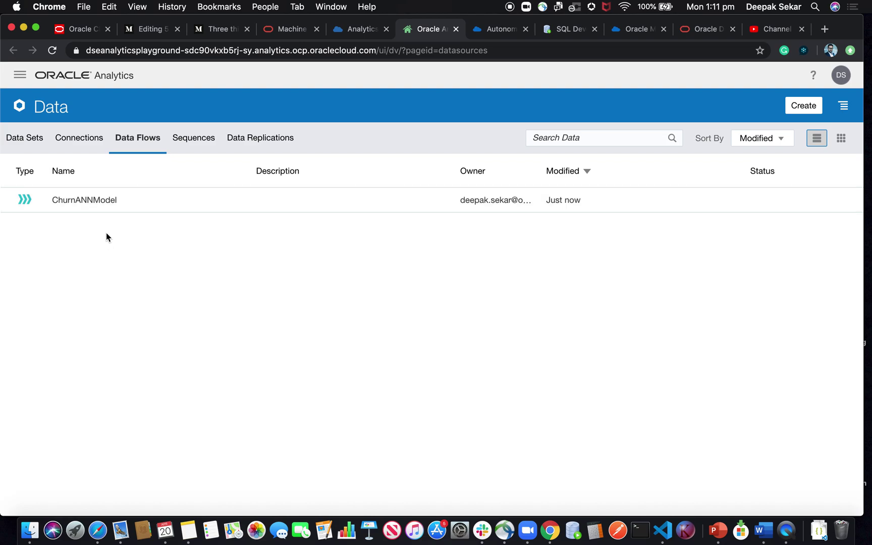
# - Open the ChurnANNModel data flow and review its training data set
pyautogui.click(97, 204)
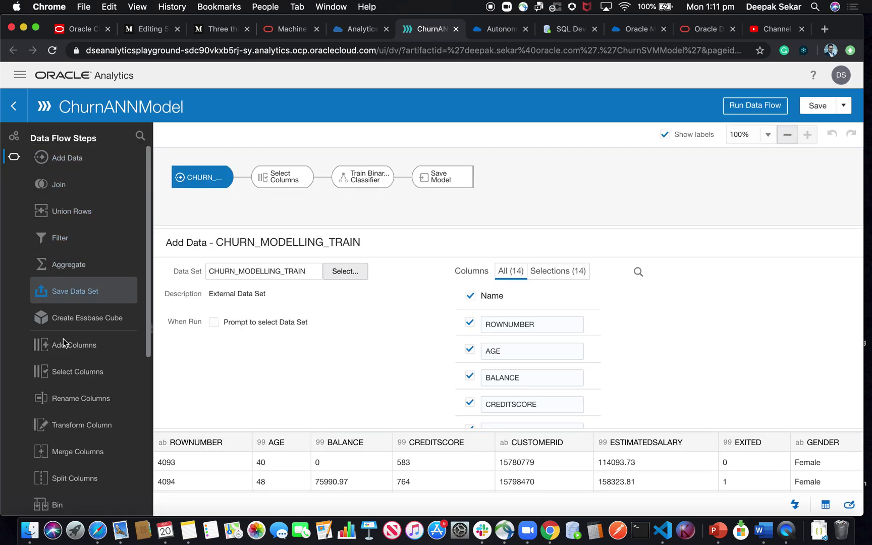
pyautogui.scroll(-5, 82, 254)
pyautogui.scroll(2, 84, 255)
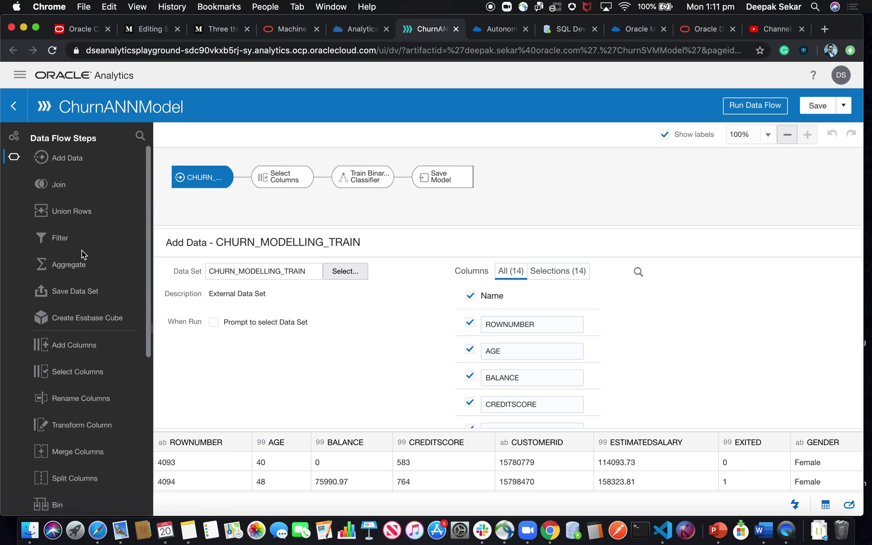
pyautogui.scroll(-3, 84, 273)
pyautogui.scroll(5, 83, 287)
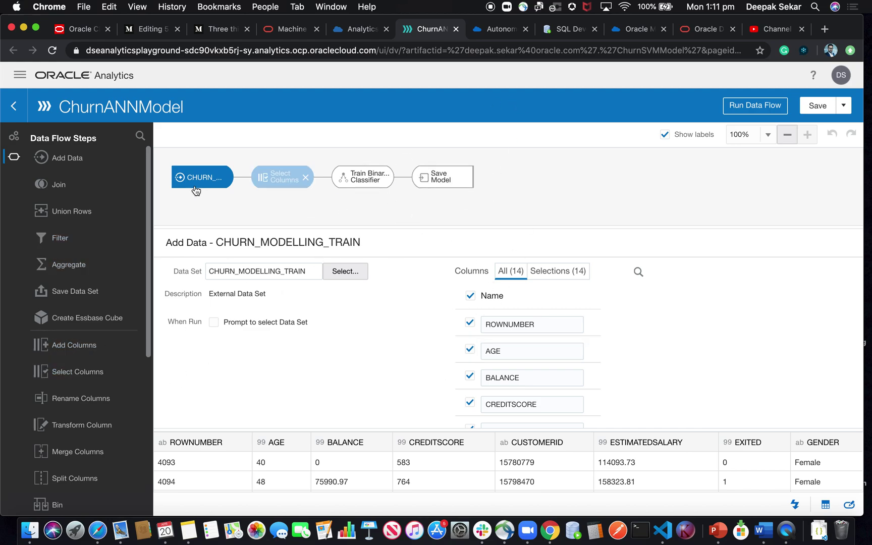
pyautogui.doubleClick(280, 273)
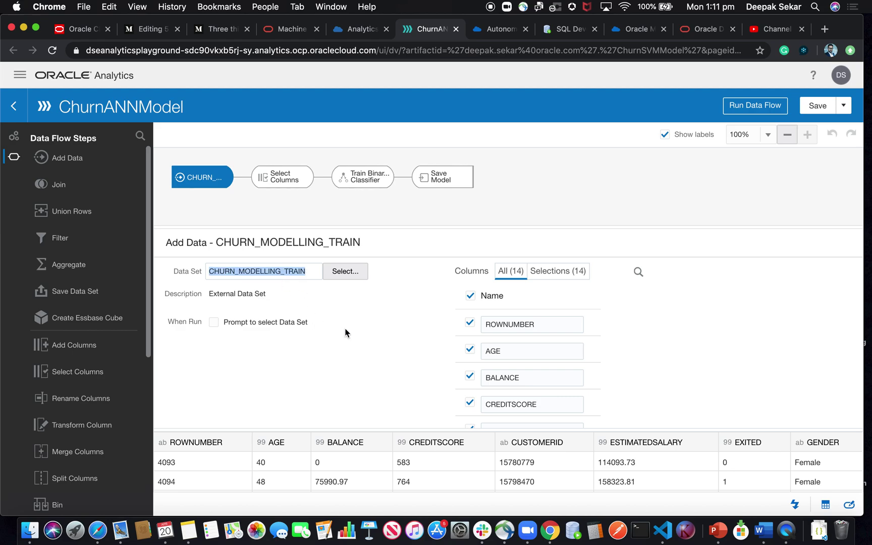
pyautogui.scroll(-3, 482, 343)
pyautogui.scroll(3, 481, 344)
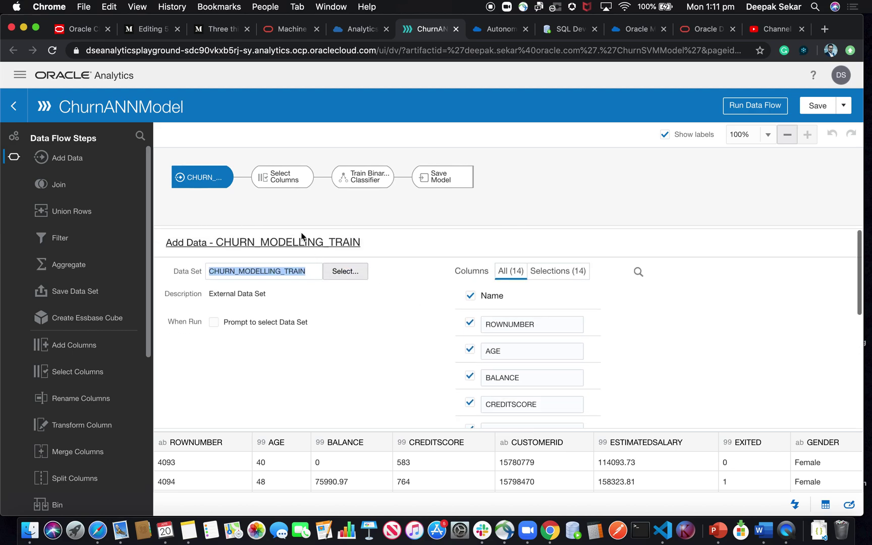
# - Review the kept columns in Select Columns, then view the Train Binary Classifier settings
pyautogui.click(277, 182)
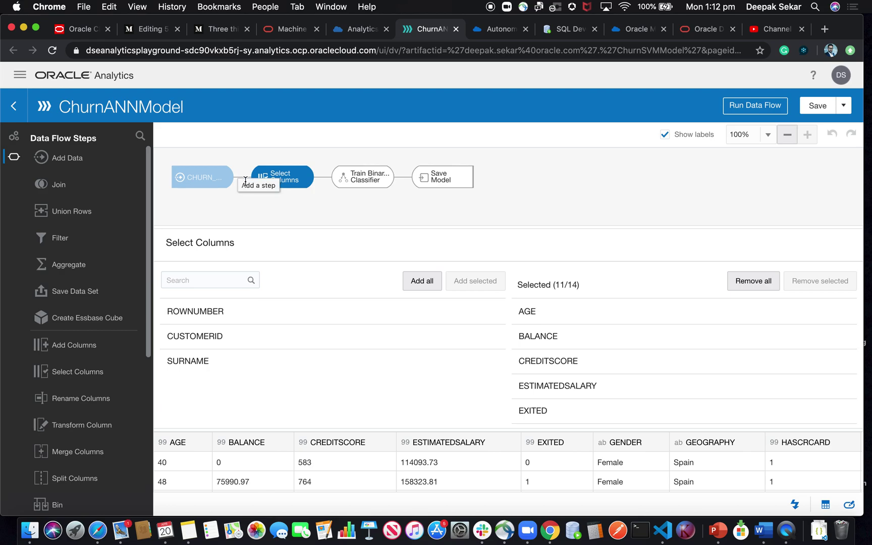
pyautogui.click(242, 177)
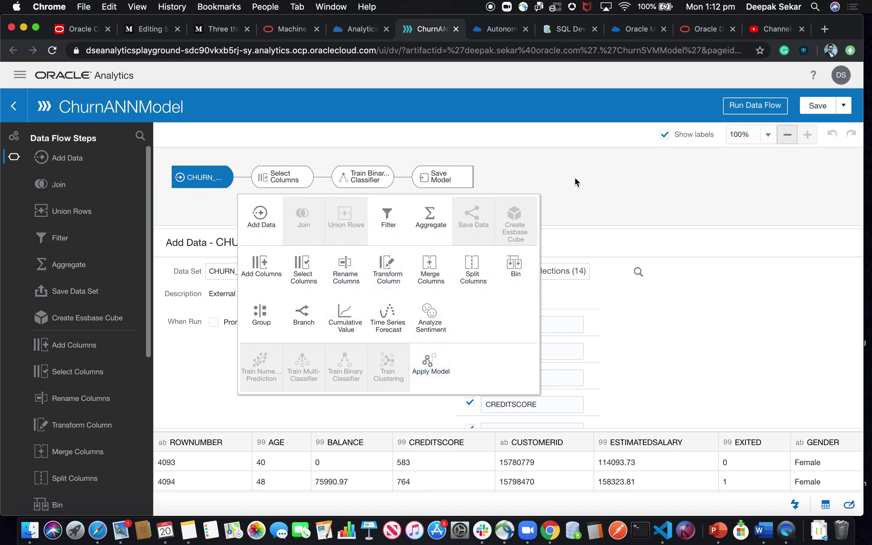
pyautogui.click(560, 183)
pyautogui.click(267, 185)
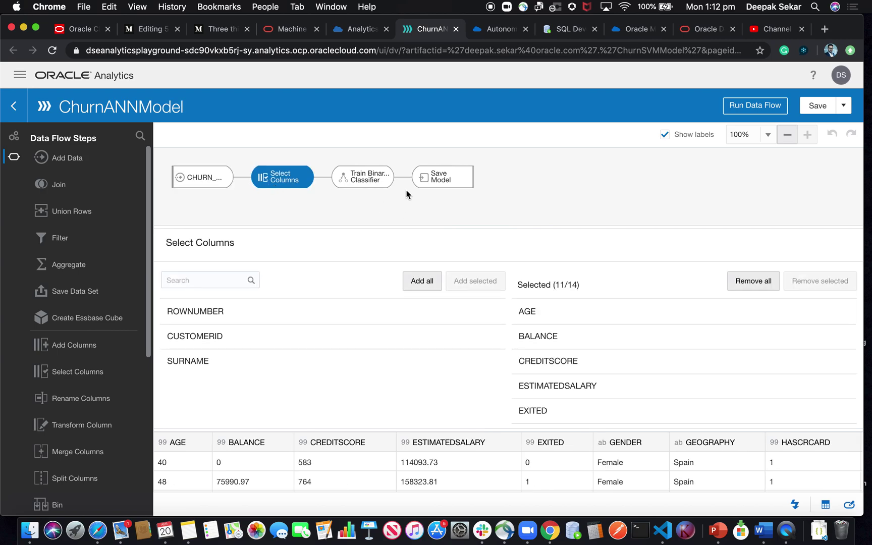
pyautogui.click(368, 180)
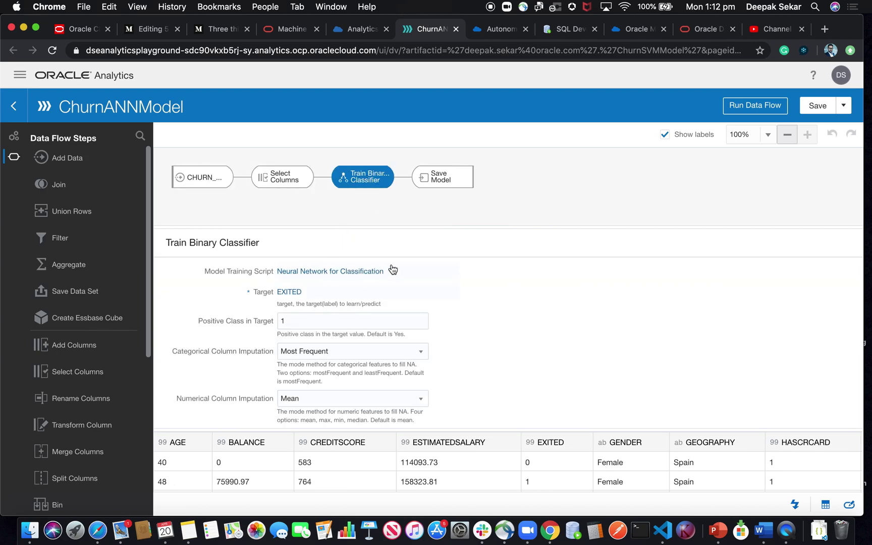
# - Keep Neural Network for Classification as the script and Most Frequent as categorical imputation
pyautogui.click(372, 289)
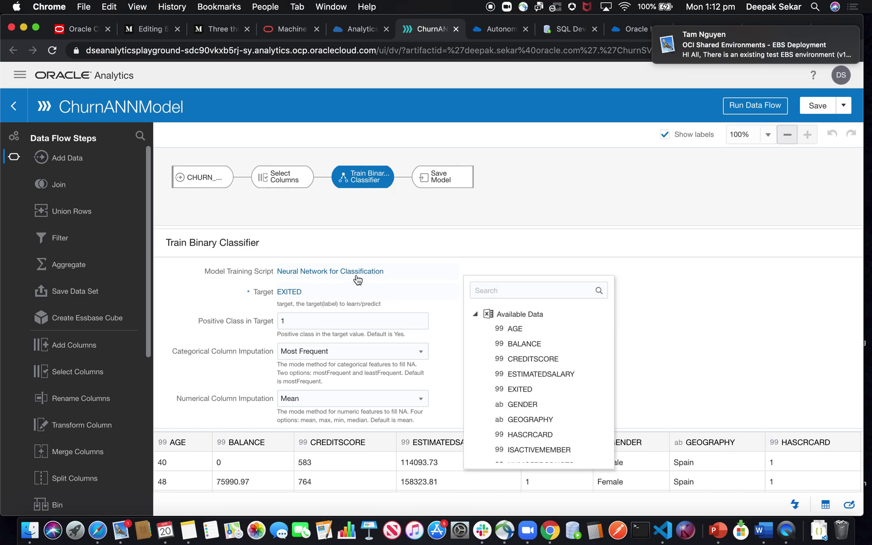
pyautogui.click(349, 275)
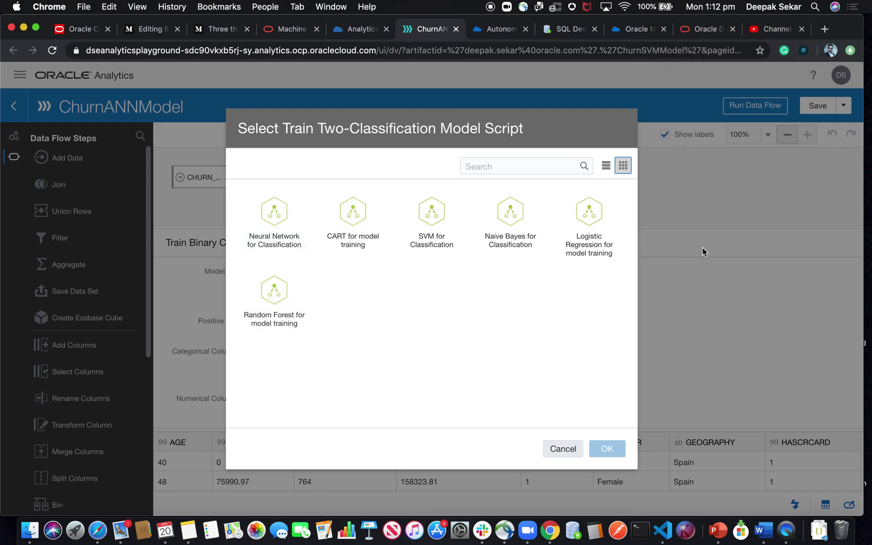
pyautogui.click(563, 448)
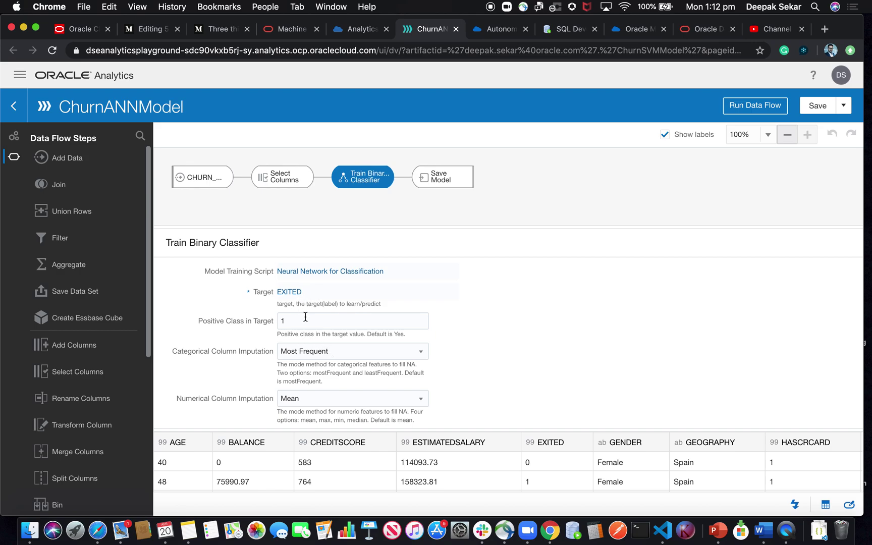
pyautogui.scroll(-2, 346, 347)
pyautogui.scroll(-2, 346, 348)
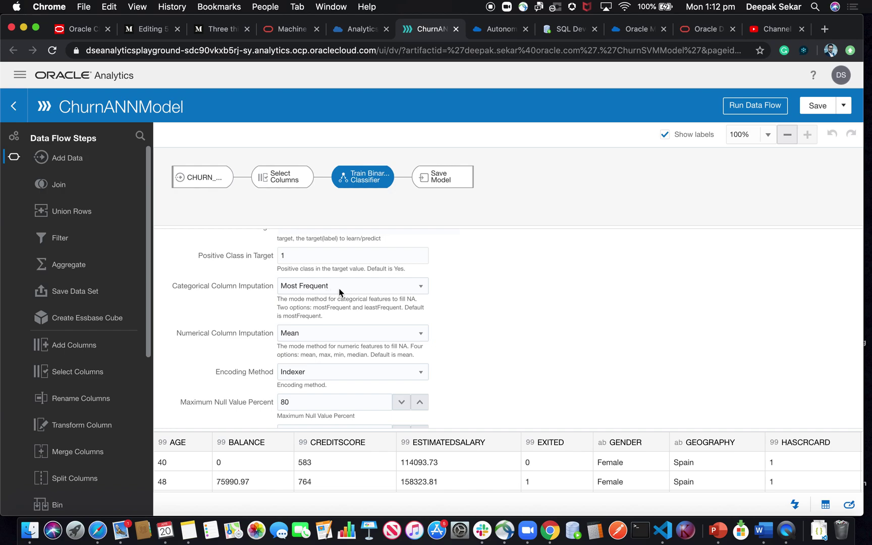
pyautogui.click(346, 289)
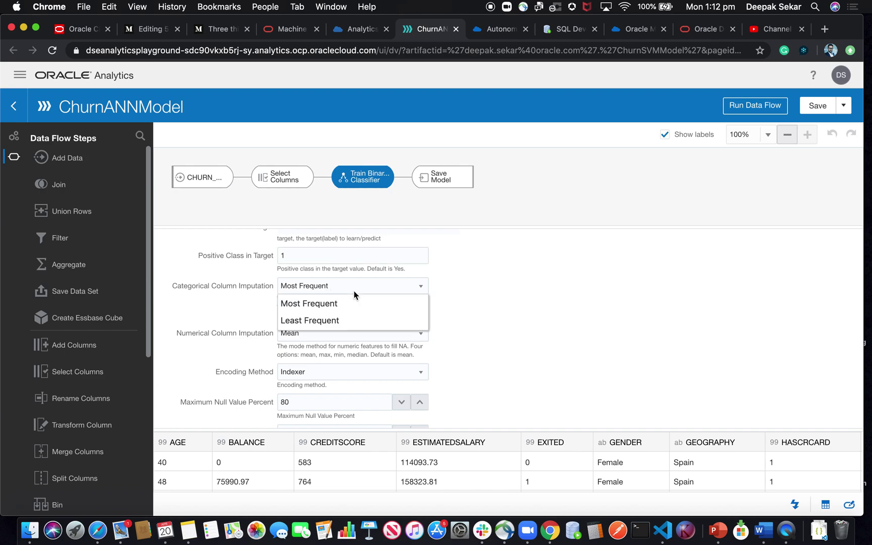
pyautogui.click(481, 300)
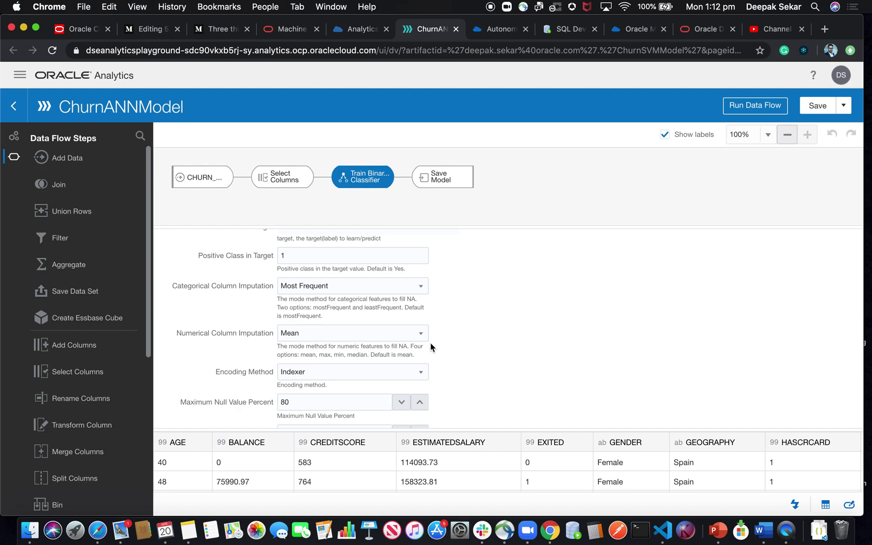
# - Leave train partition at 80 and Logistic Sigmoid activation, then view the Save Model step
pyautogui.scroll(-7, 491, 347)
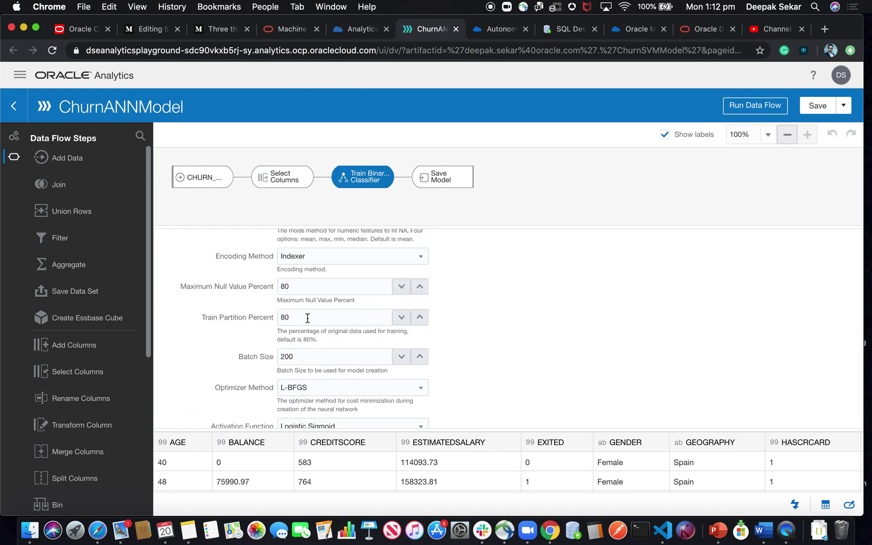
pyautogui.moveTo(307, 318); pyautogui.dragTo(274, 320)
pyautogui.click(488, 352)
pyautogui.scroll(-1, 345, 371)
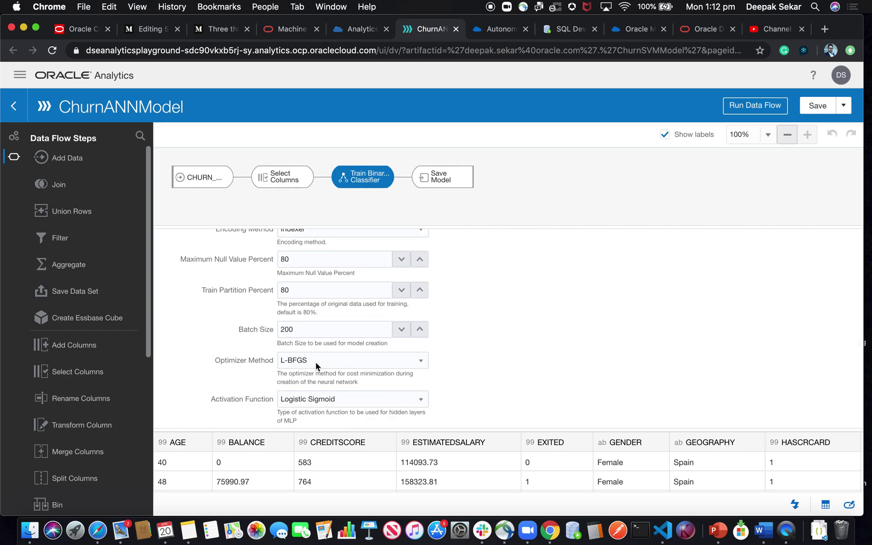
pyautogui.click(320, 401)
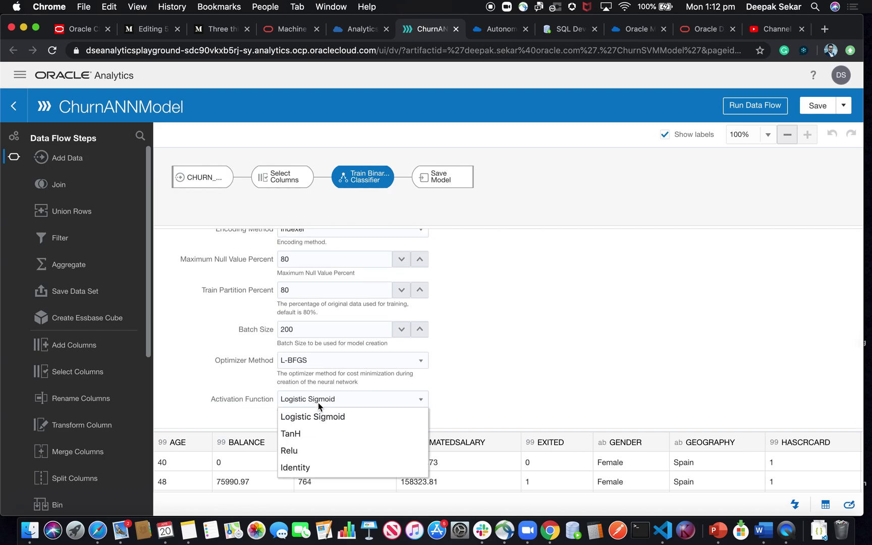
pyautogui.click(519, 388)
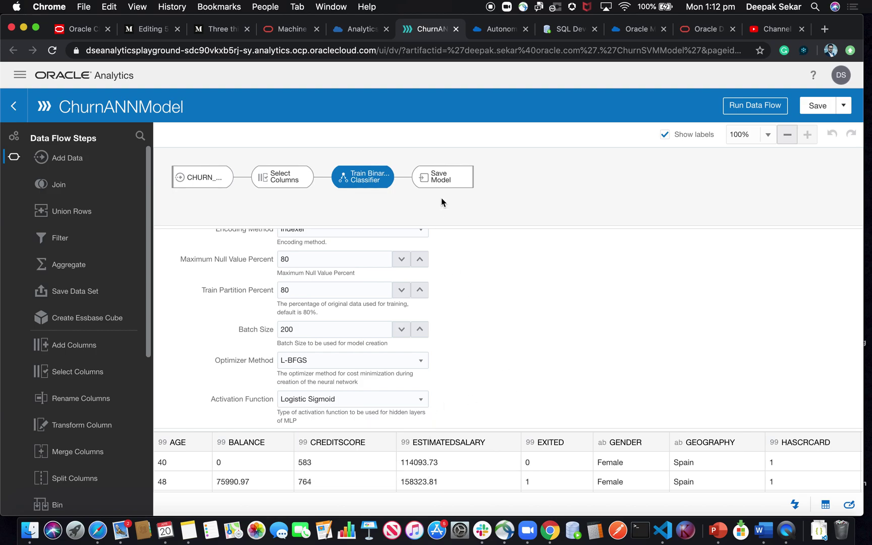
pyautogui.click(440, 182)
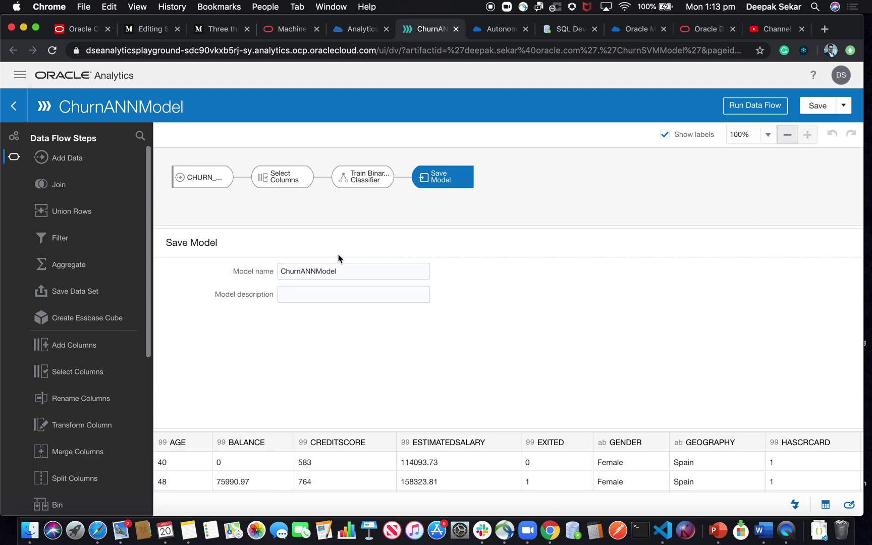
pyautogui.click(20, 76)
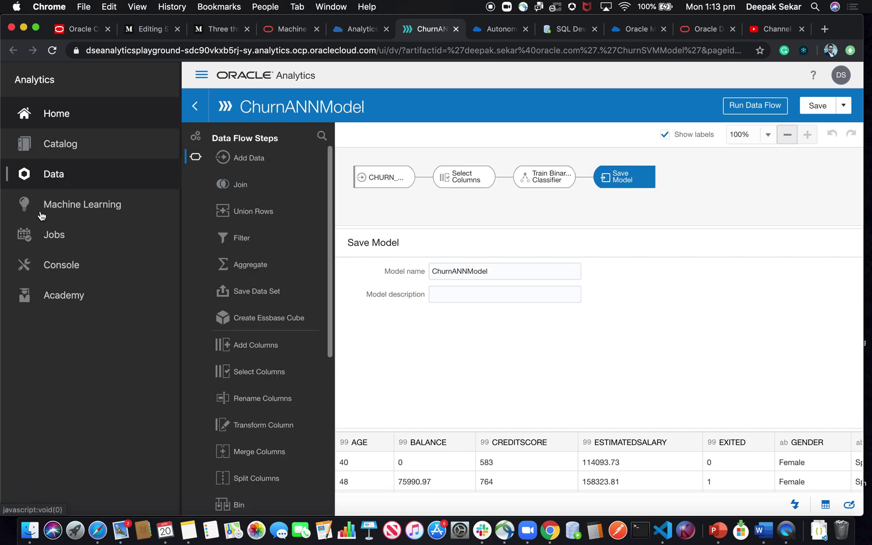
# - Inspect ChurnANNModel from the Machine Learning page and show its Quality tab
pyautogui.click(48, 204)
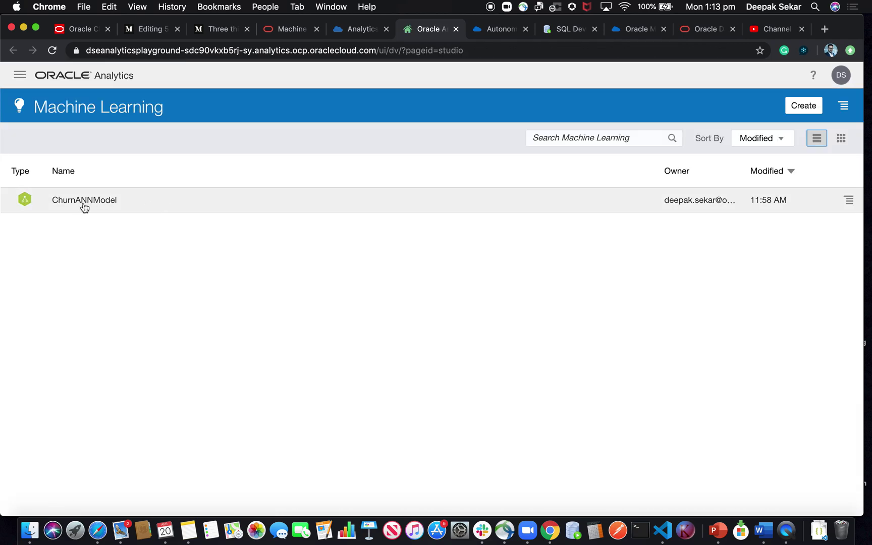
pyautogui.click(851, 205)
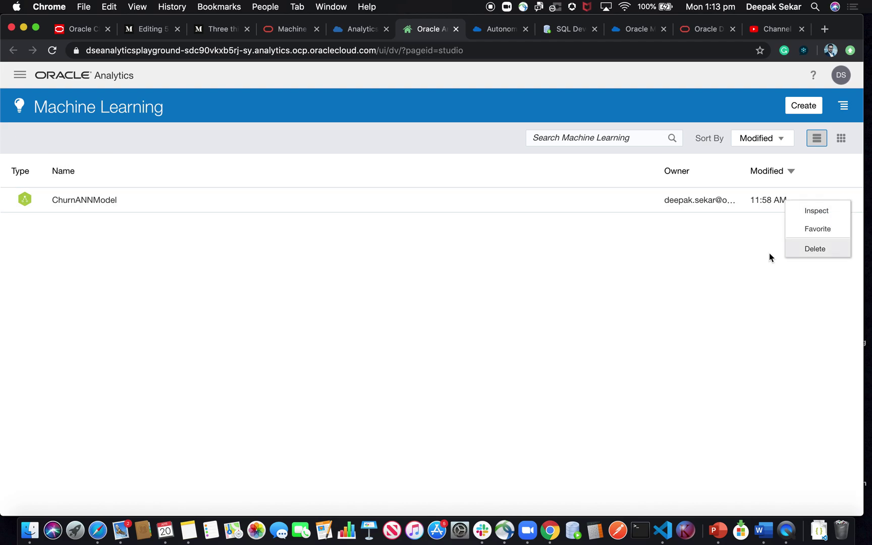
pyautogui.click(815, 213)
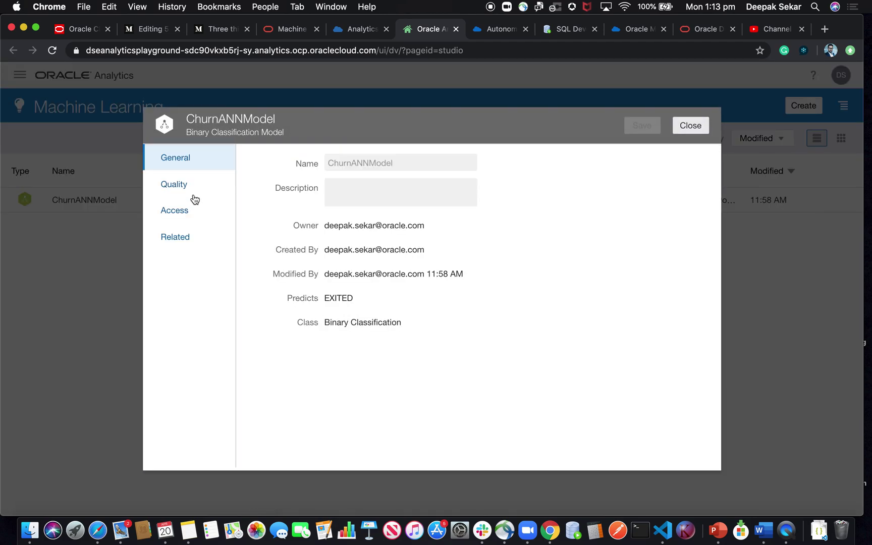
pyautogui.click(173, 187)
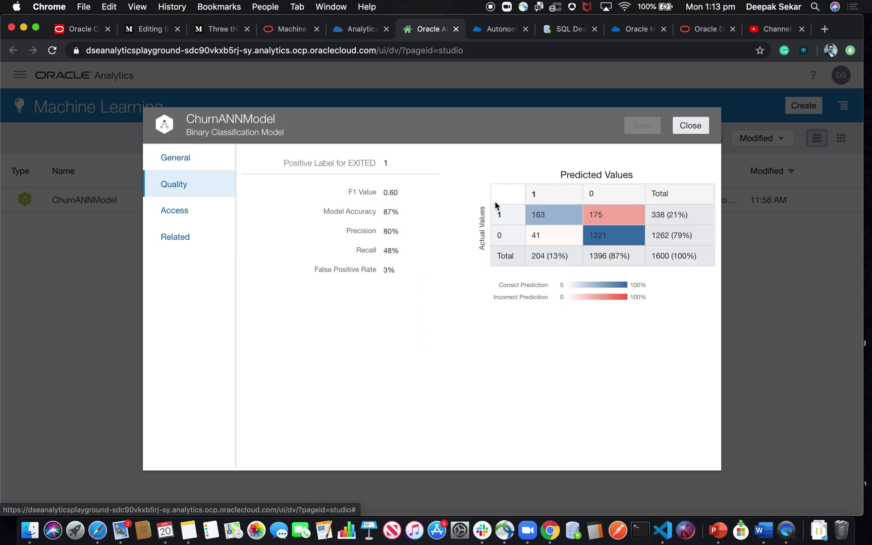
# - Highlight the recall, 87% Model Accuracy and 0.60 F1 Value metrics
pyautogui.moveTo(394, 252)
pyautogui.mouseDown()
pyautogui.moveTo(323, 181)
pyautogui.moveTo(389, 235)
pyautogui.mouseUp()
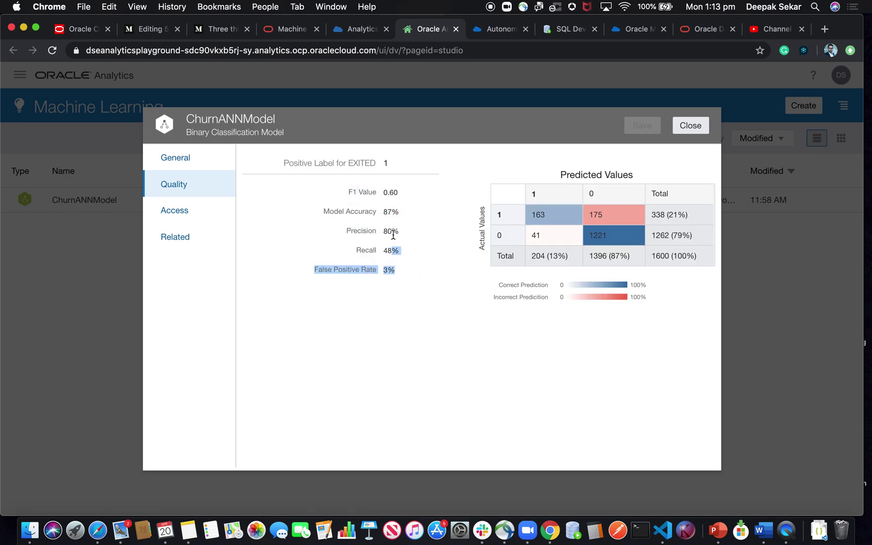
pyautogui.click(425, 273)
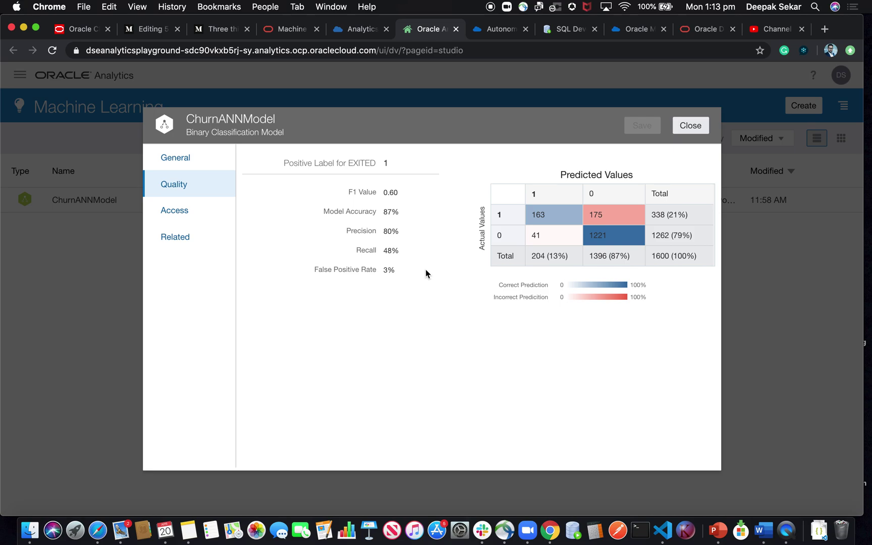
pyautogui.moveTo(410, 212); pyautogui.dragTo(338, 204)
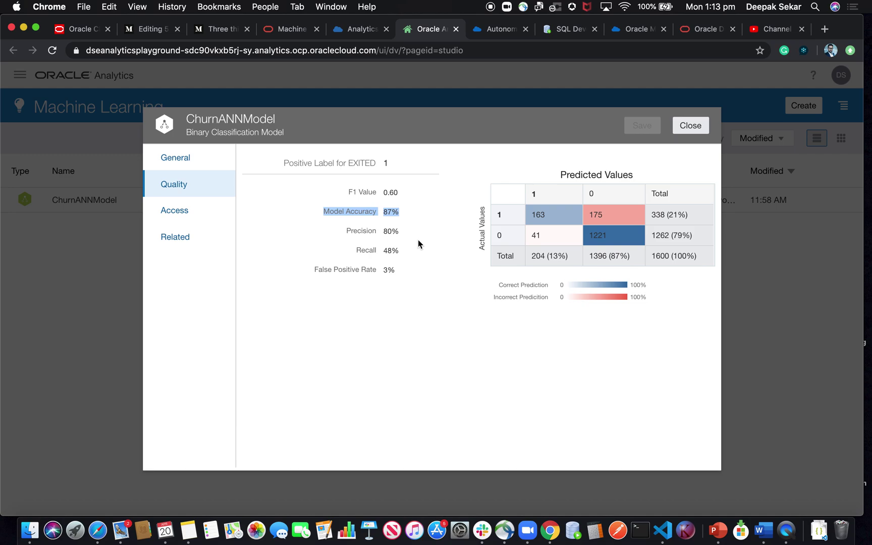
pyautogui.click(409, 211)
pyautogui.moveTo(406, 193); pyautogui.dragTo(324, 195)
pyautogui.click(413, 313)
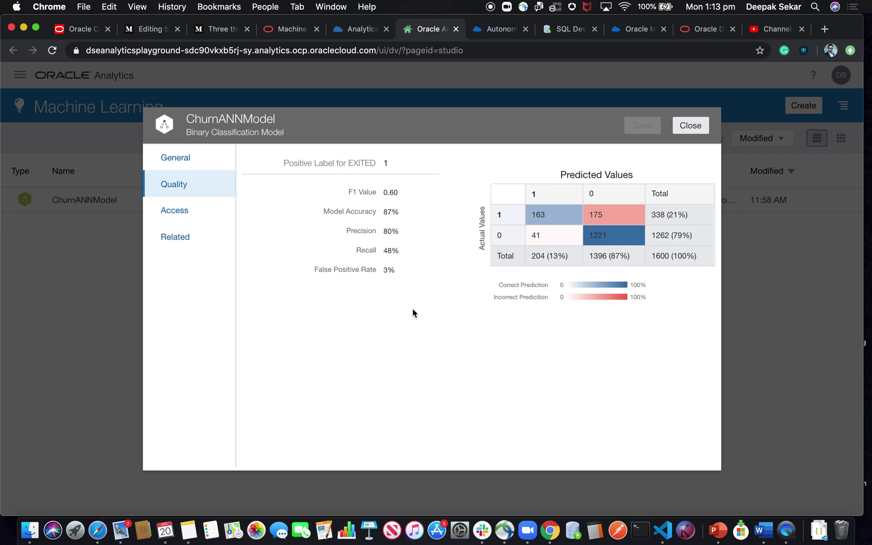
# - Close the model details, reopen the ChurnANNModel data flow and widen its Data Flow Steps panel
pyautogui.click(690, 126)
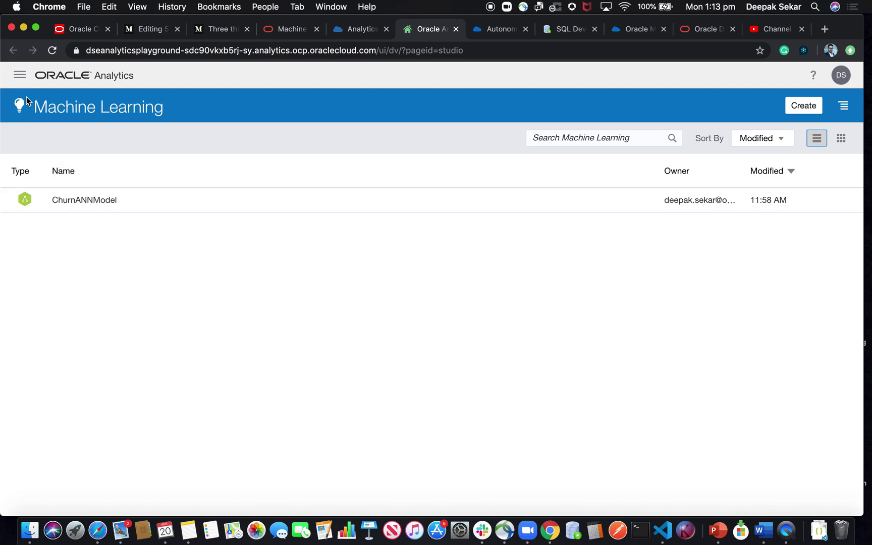
pyautogui.click(19, 75)
pyautogui.click(57, 173)
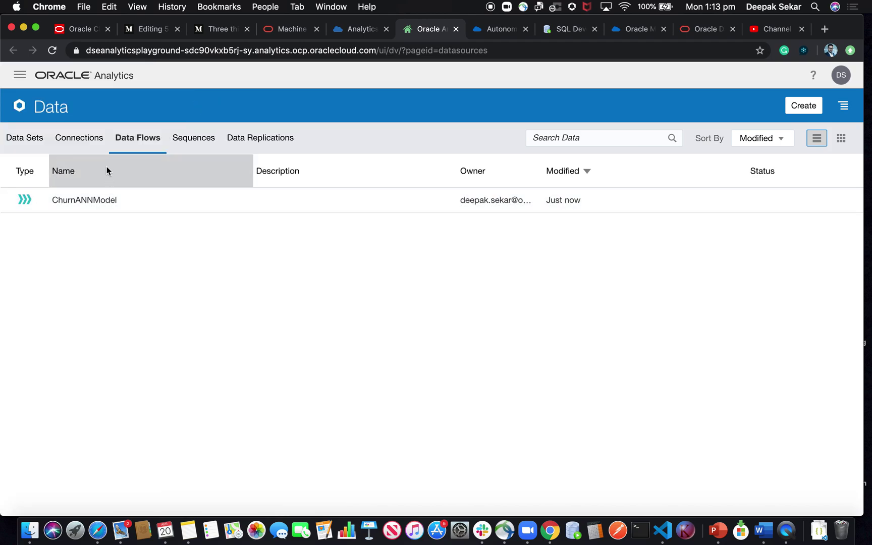
pyautogui.click(72, 204)
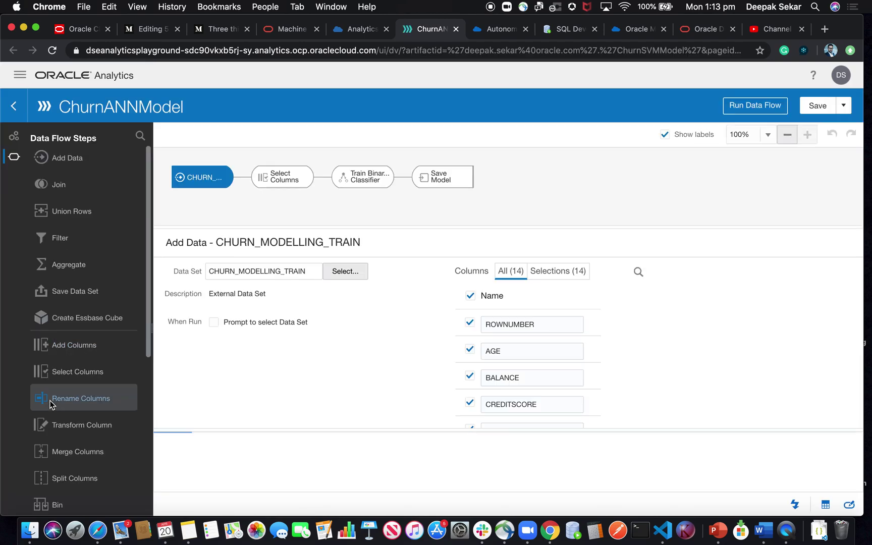
pyautogui.scroll(-5, 61, 419)
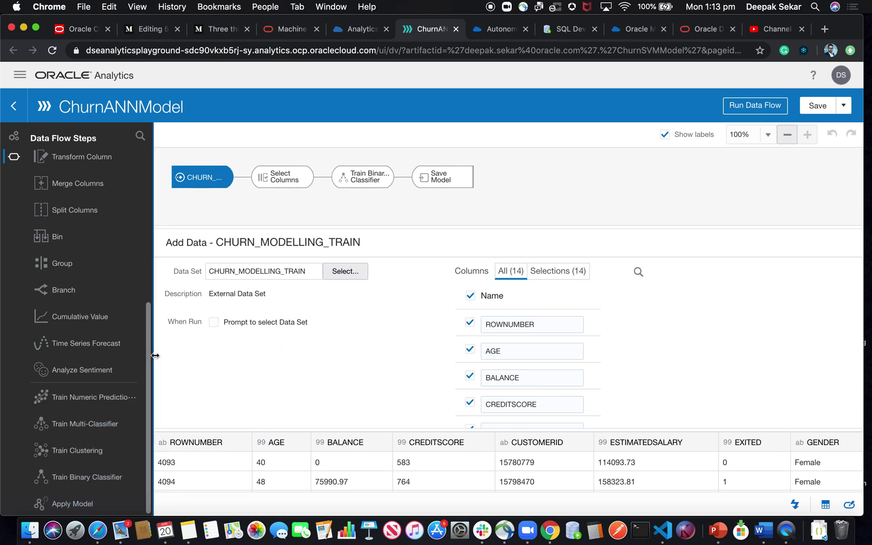
pyautogui.moveTo(156, 356); pyautogui.dragTo(196, 367)
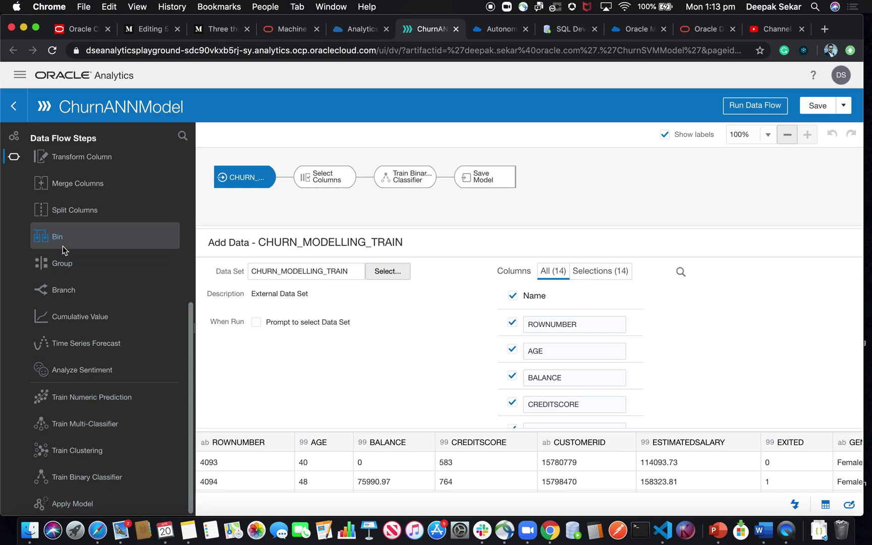
pyautogui.click(19, 76)
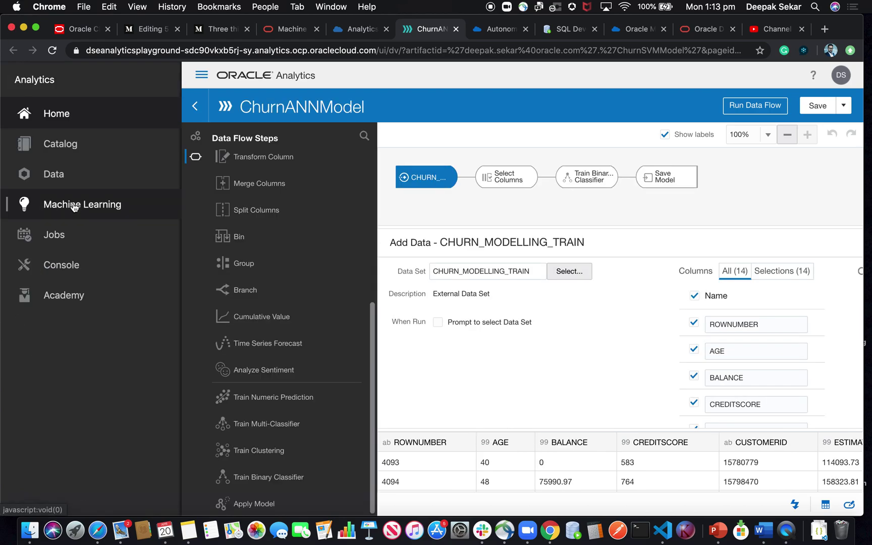
# - Open the ChurnModelling project from Catalog > Churn Prediction in the Visualize canvas
pyautogui.click(59, 148)
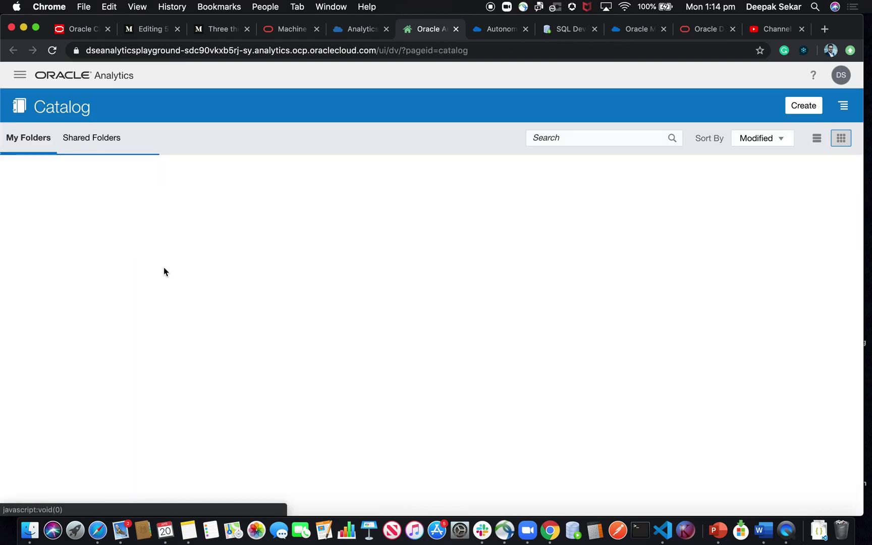
pyautogui.click(64, 270)
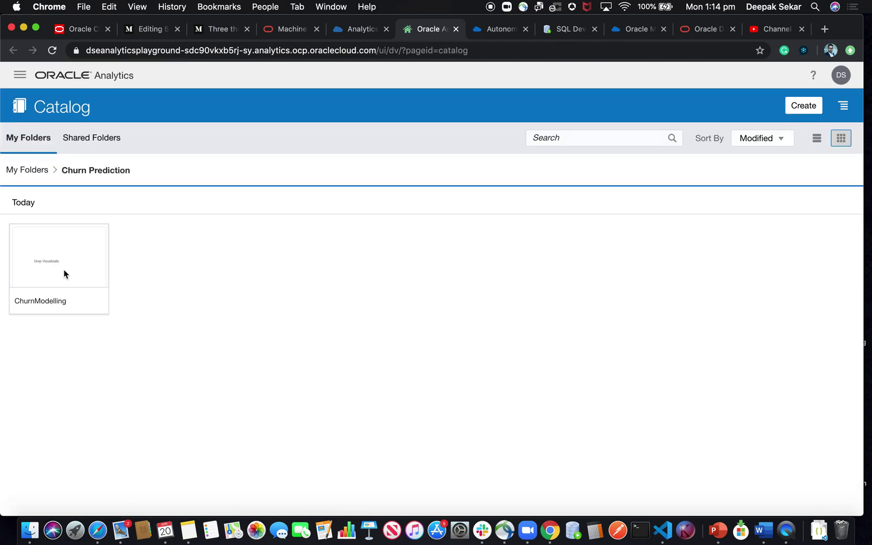
pyautogui.click(59, 306)
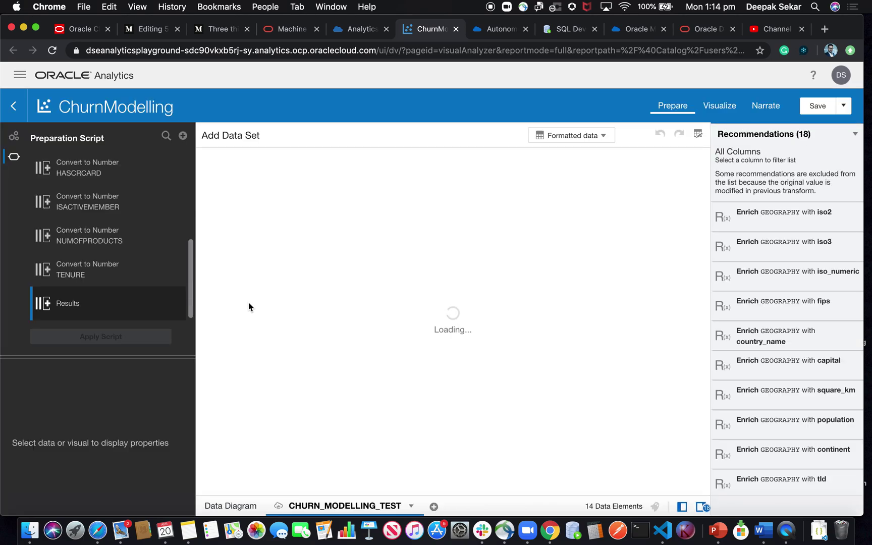
pyautogui.click(722, 106)
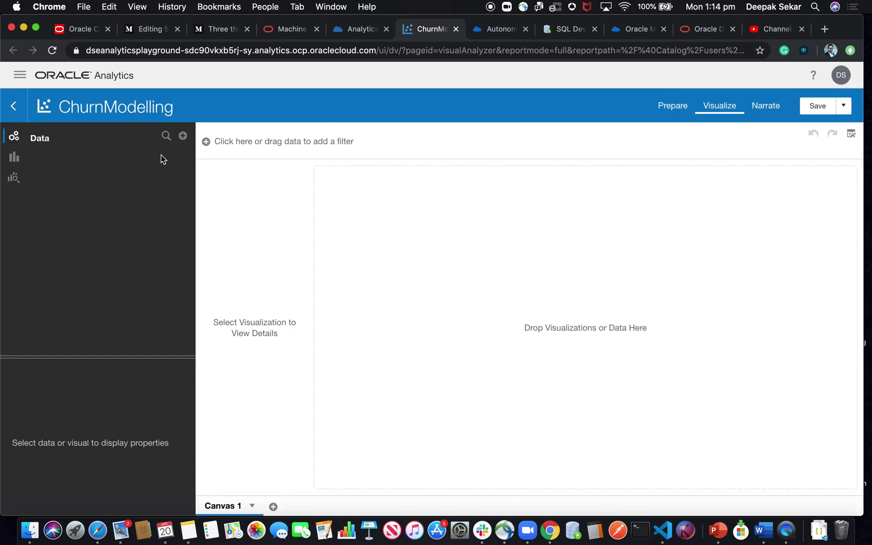
pyautogui.click(45, 157)
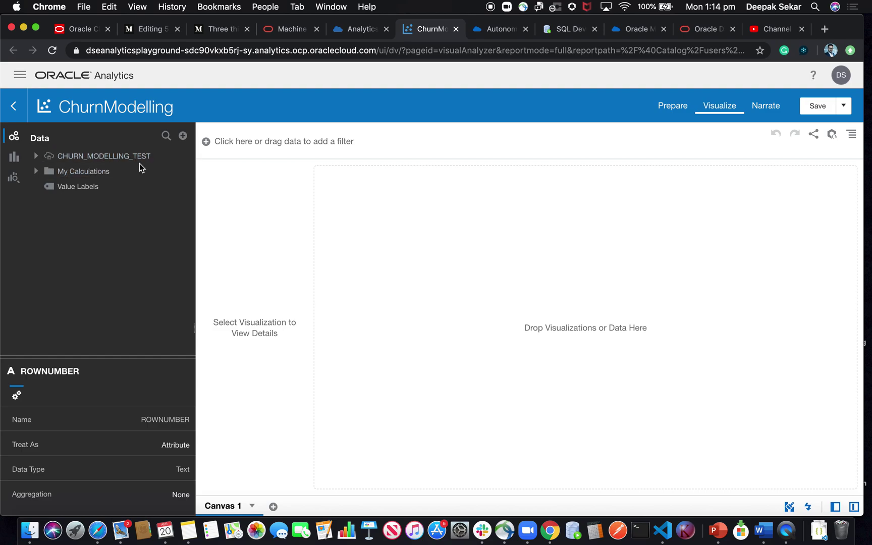
# - Add a new calculation under My Calculations named countCustomers, starting the count expression
pyautogui.rightClick(86, 172)
pyautogui.click(115, 185)
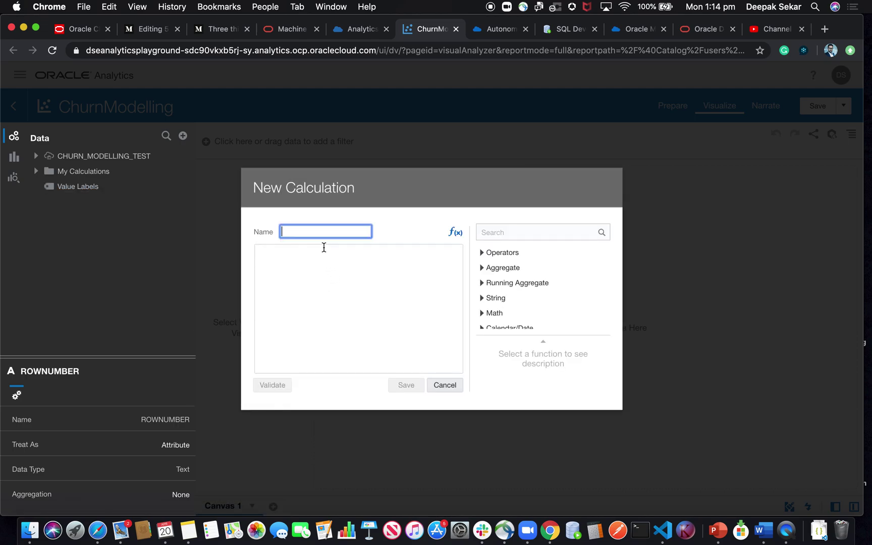
pyautogui.write('count')
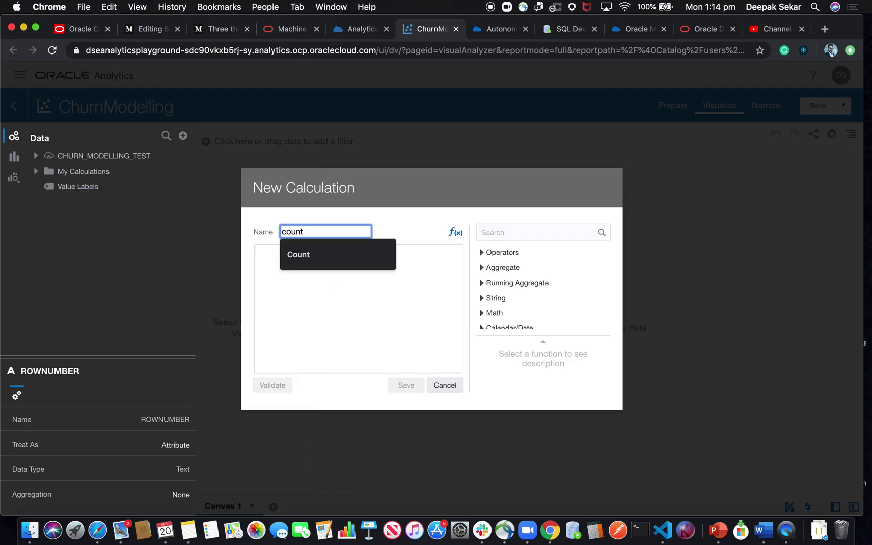
pyautogui.write('Customers')
pyautogui.click(328, 275)
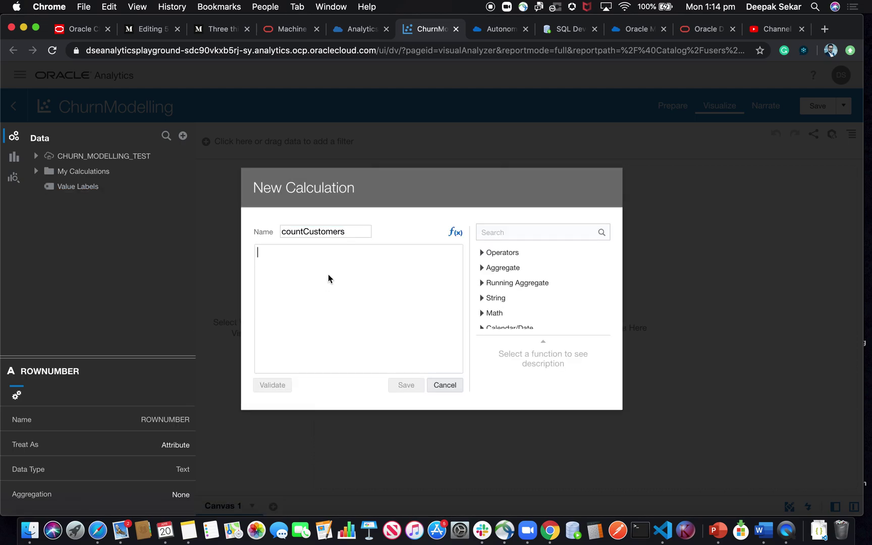
pyautogui.write('count')
pyautogui.scroll(-5, 555, 326)
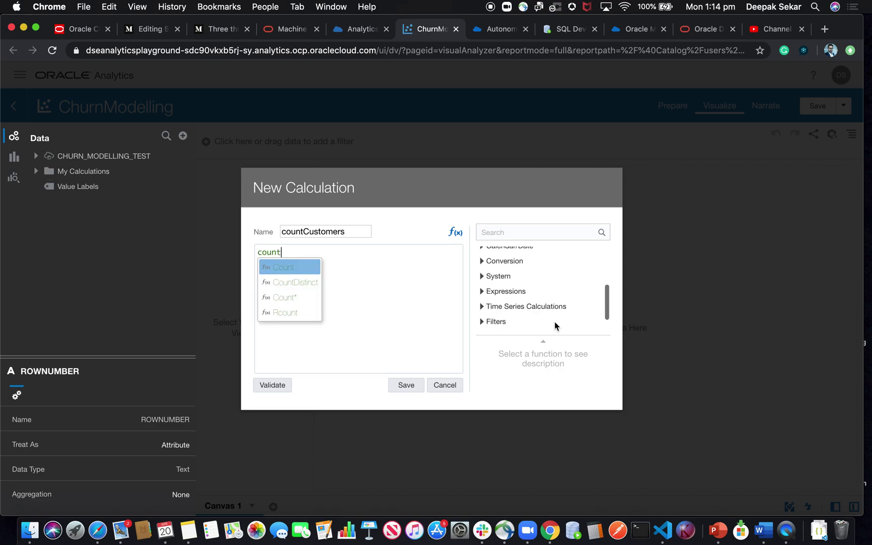
pyautogui.scroll(3, 555, 326)
pyautogui.scroll(2, 542, 283)
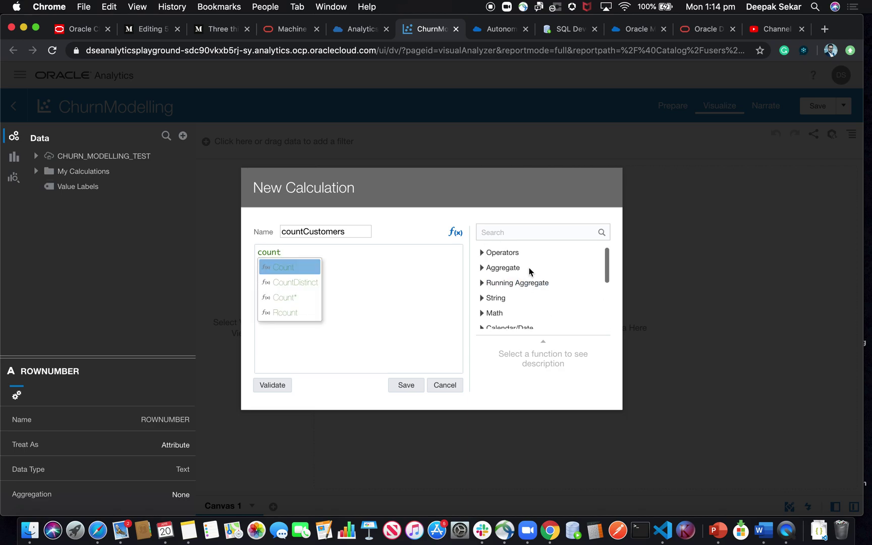
pyautogui.click(482, 253)
pyautogui.click(482, 254)
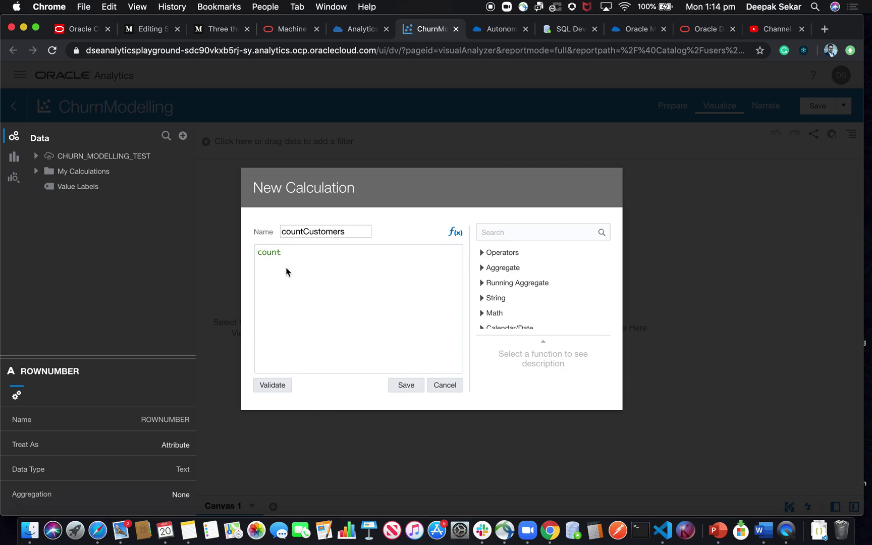
# - Complete the expression as count(CUSTOMERID) and save the calculation
pyautogui.click(36, 156)
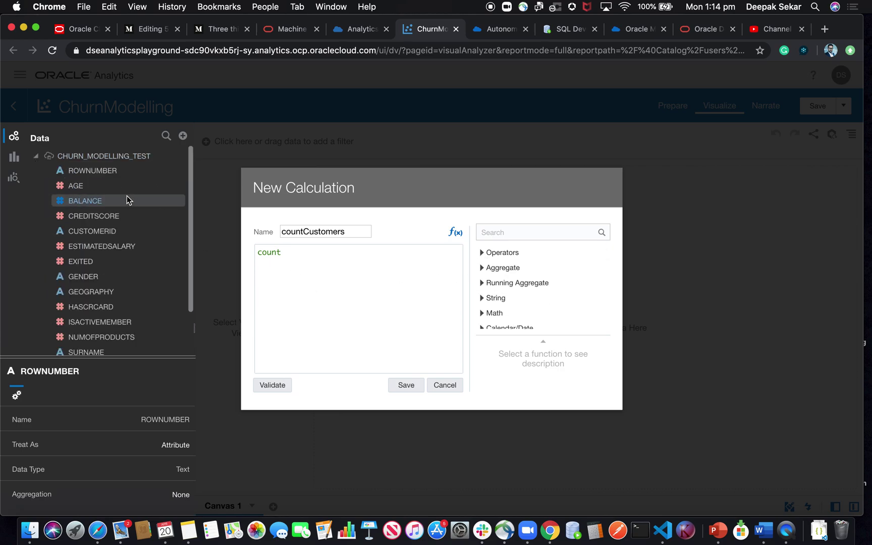
pyautogui.moveTo(101, 233); pyautogui.dragTo(305, 260)
pyautogui.click(286, 255)
pyautogui.click(278, 271)
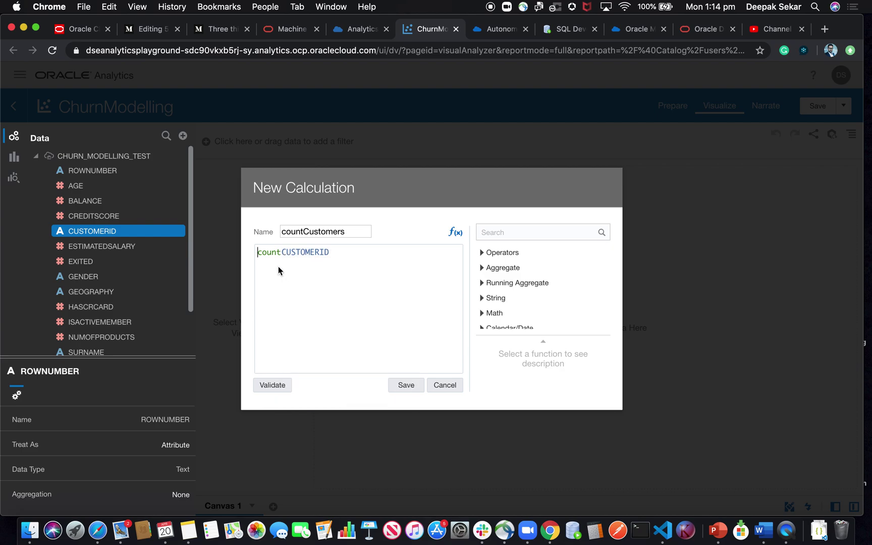
pyautogui.click(282, 256)
pyautogui.click(282, 256)
pyautogui.click(261, 274)
pyautogui.write('(')
pyautogui.click(409, 388)
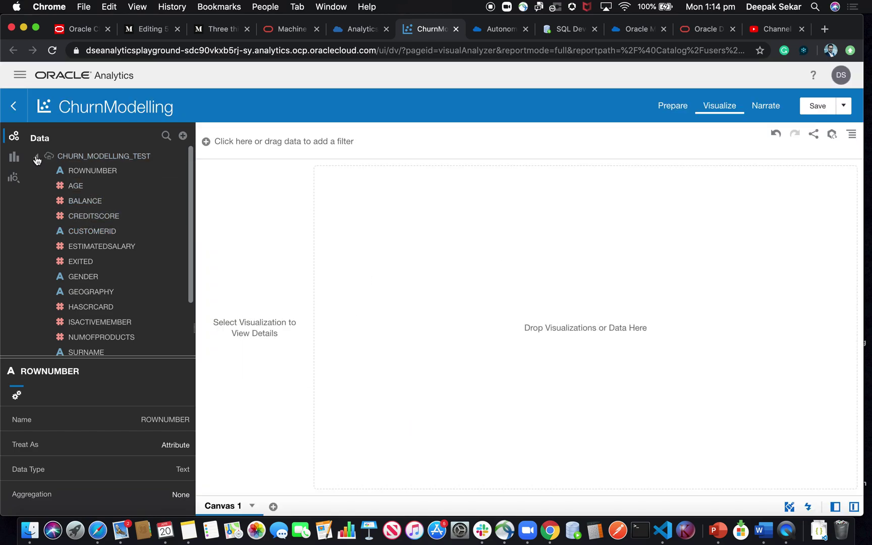
# - Drag countCustomers onto the canvas as a tile showing 2,000 customers
pyautogui.click(36, 157)
pyautogui.moveTo(83, 188); pyautogui.dragTo(433, 230)
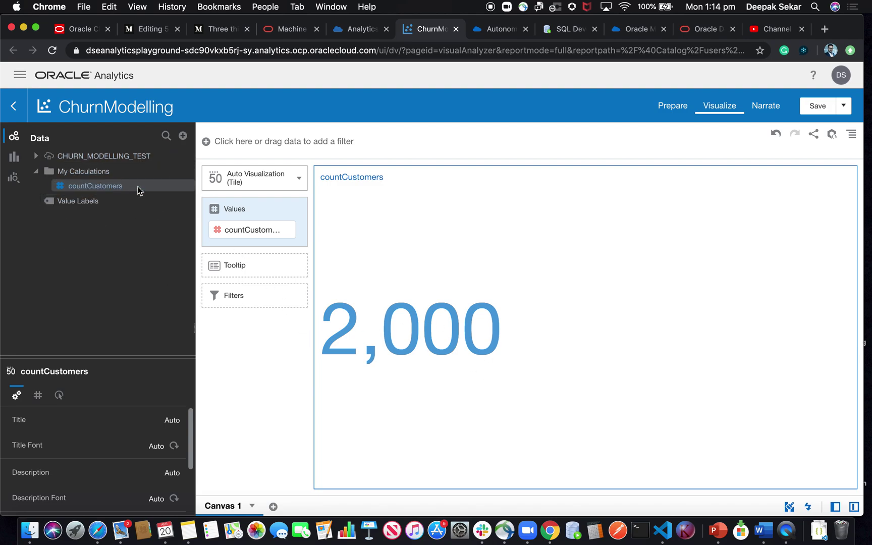
pyautogui.click(116, 155)
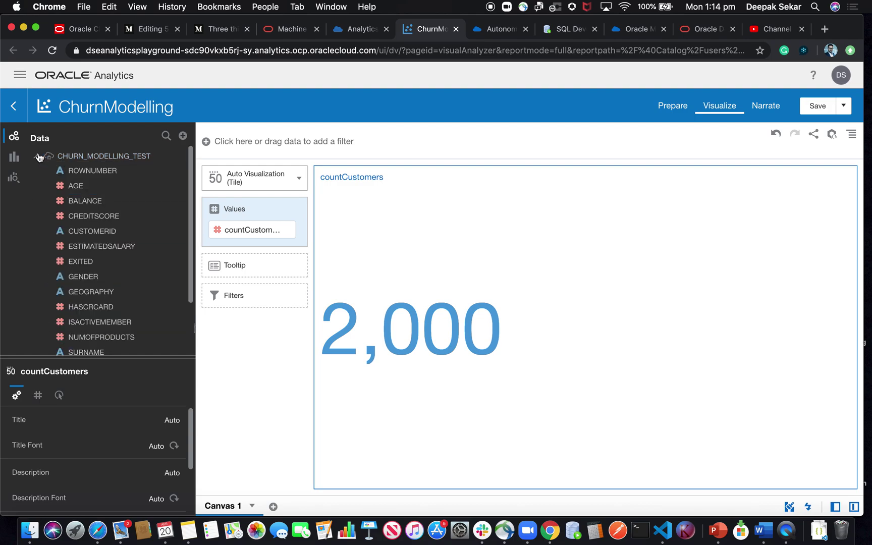
pyautogui.click(36, 156)
# - Create a ChurnANNModel scenario on CHURN_MODELLING_TEST and select its EXITED Prediction column
pyautogui.rightClick(123, 158)
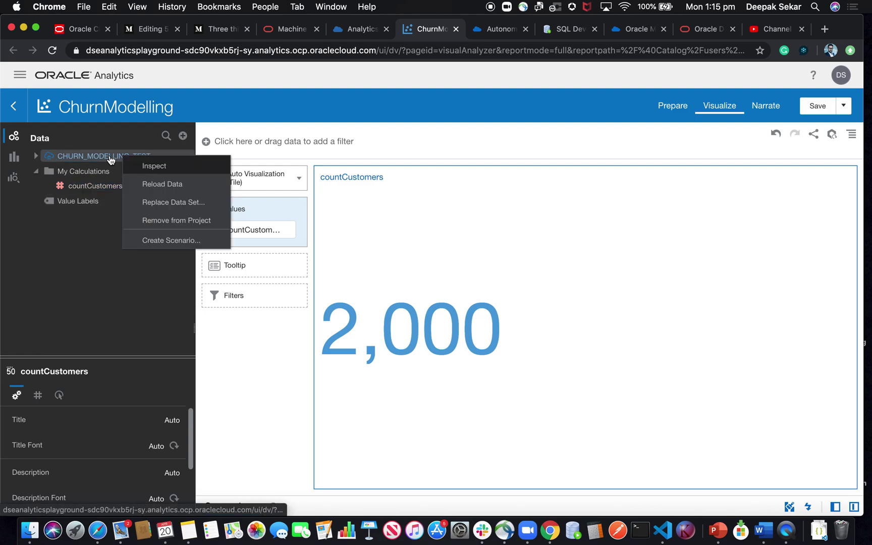
pyautogui.click(36, 173)
pyautogui.rightClick(117, 160)
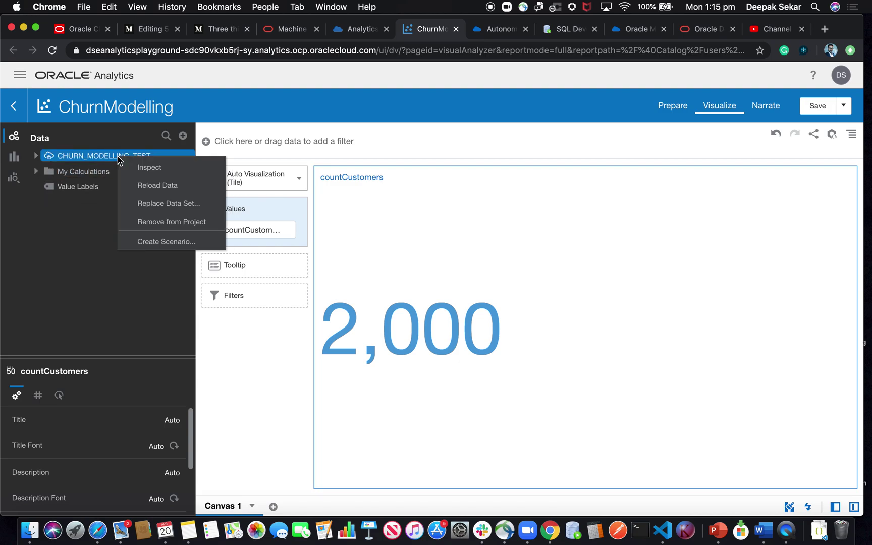
pyautogui.click(166, 241)
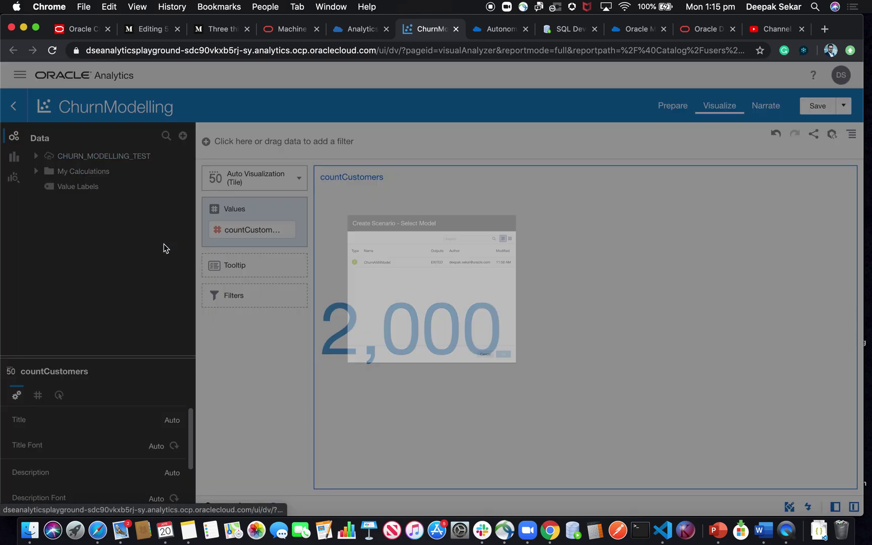
pyautogui.click(326, 224)
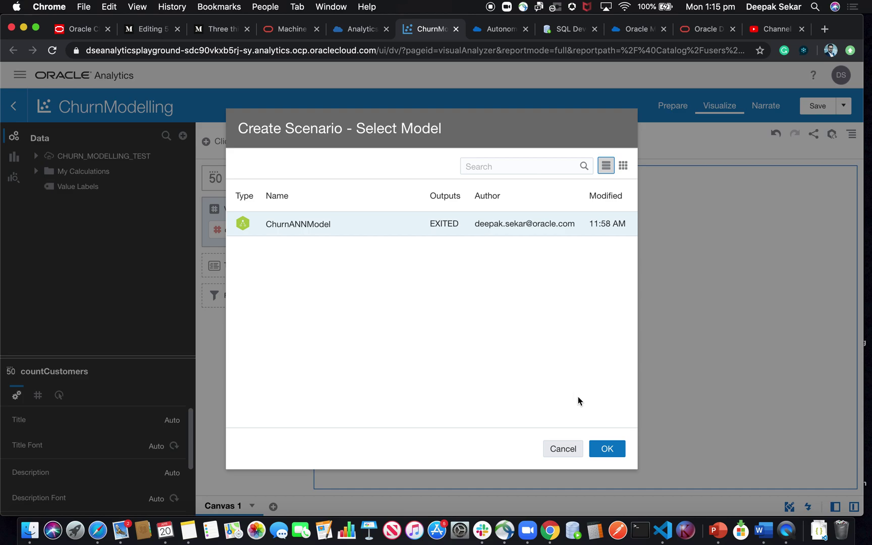
pyautogui.click(607, 448)
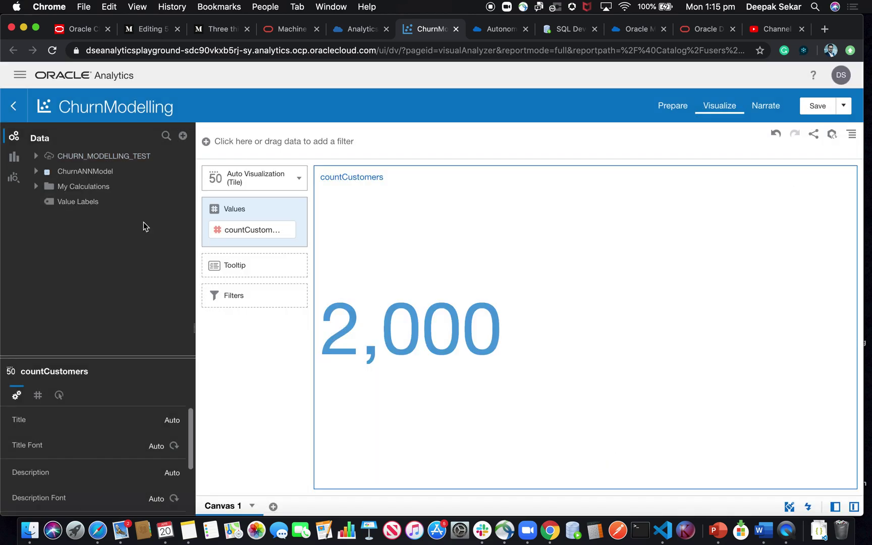
pyautogui.doubleClick(85, 171)
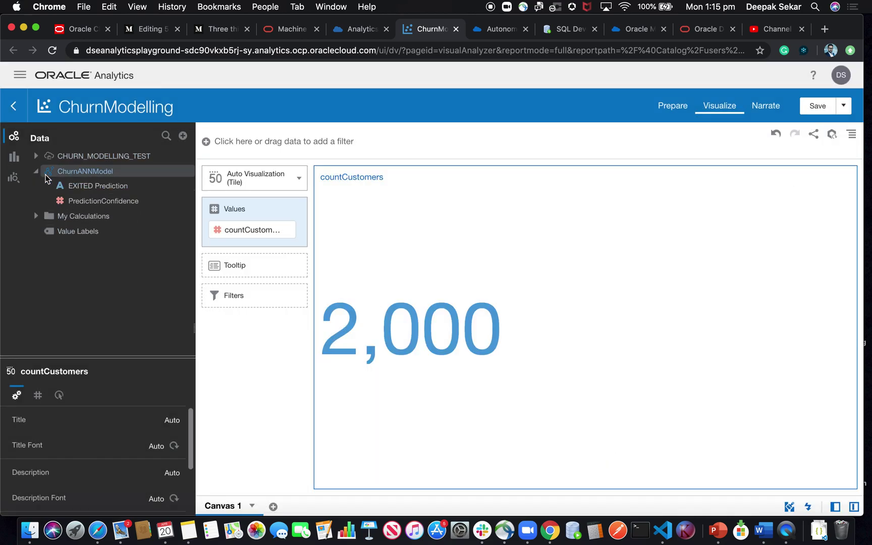
pyautogui.click(98, 186)
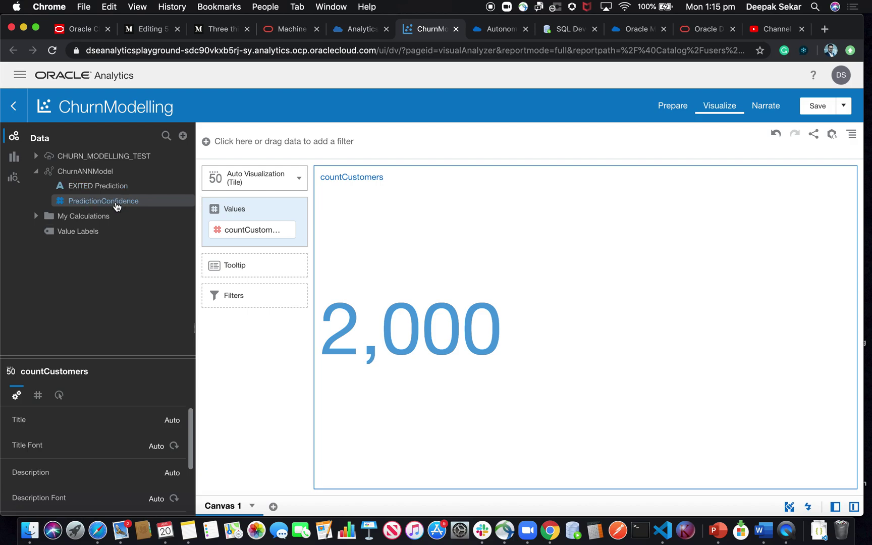